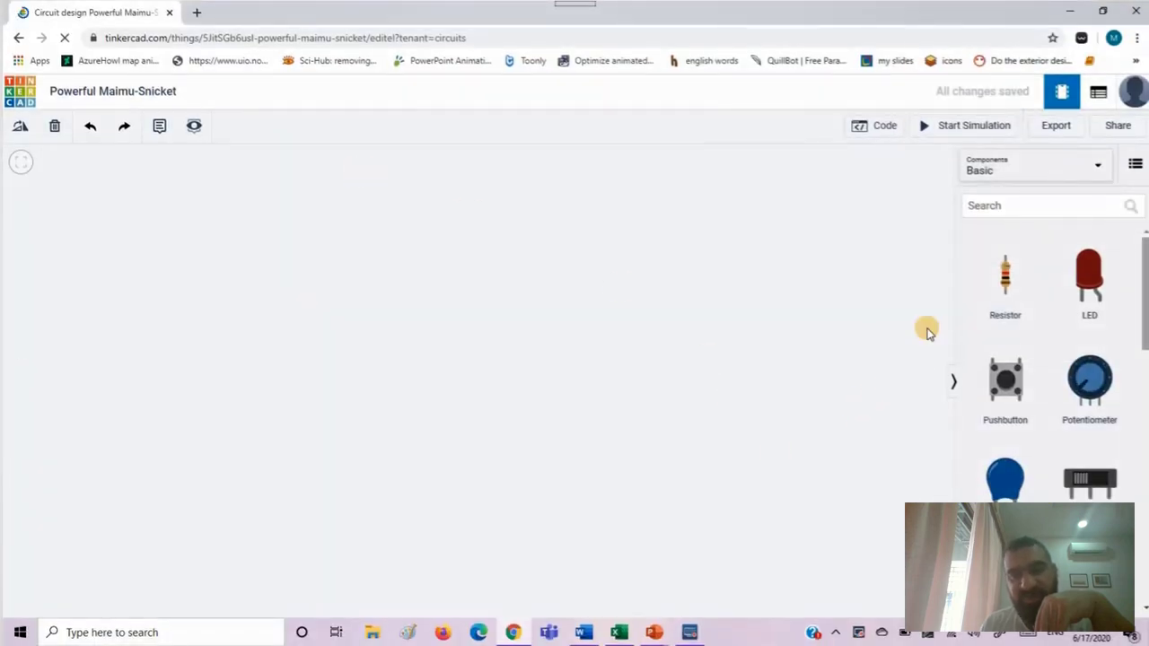
- Search for 'bread' and place a Breadboard Small on the canvas
click(1015, 207)
text(bread)
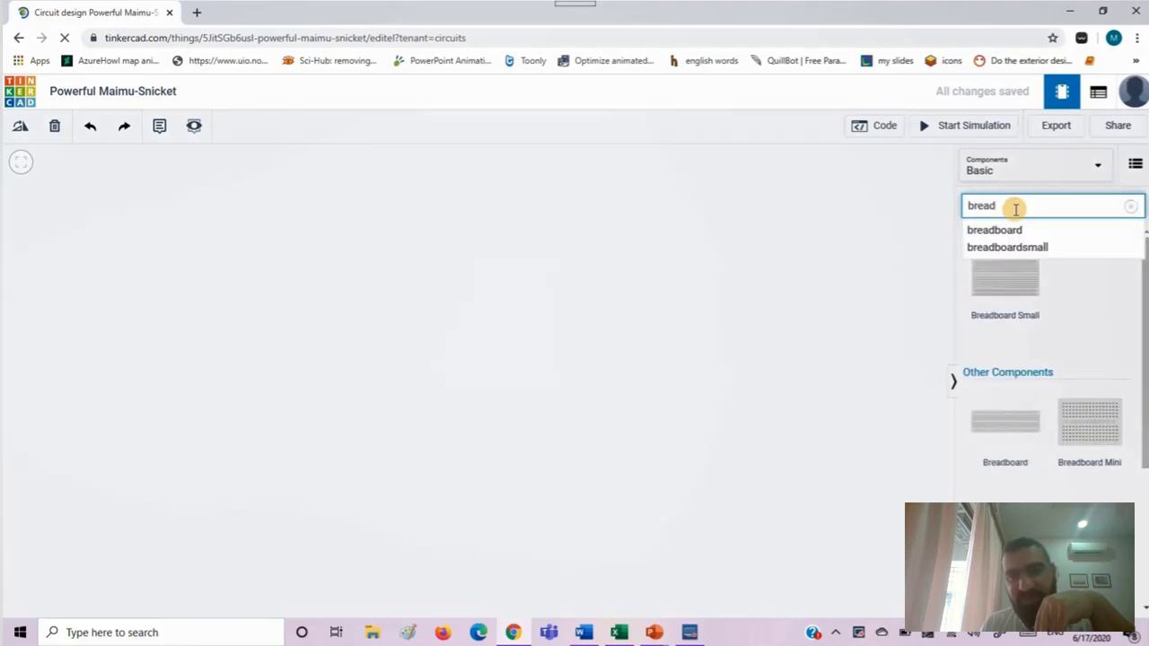
click(1012, 230)
drag(1005, 277, 493, 344)
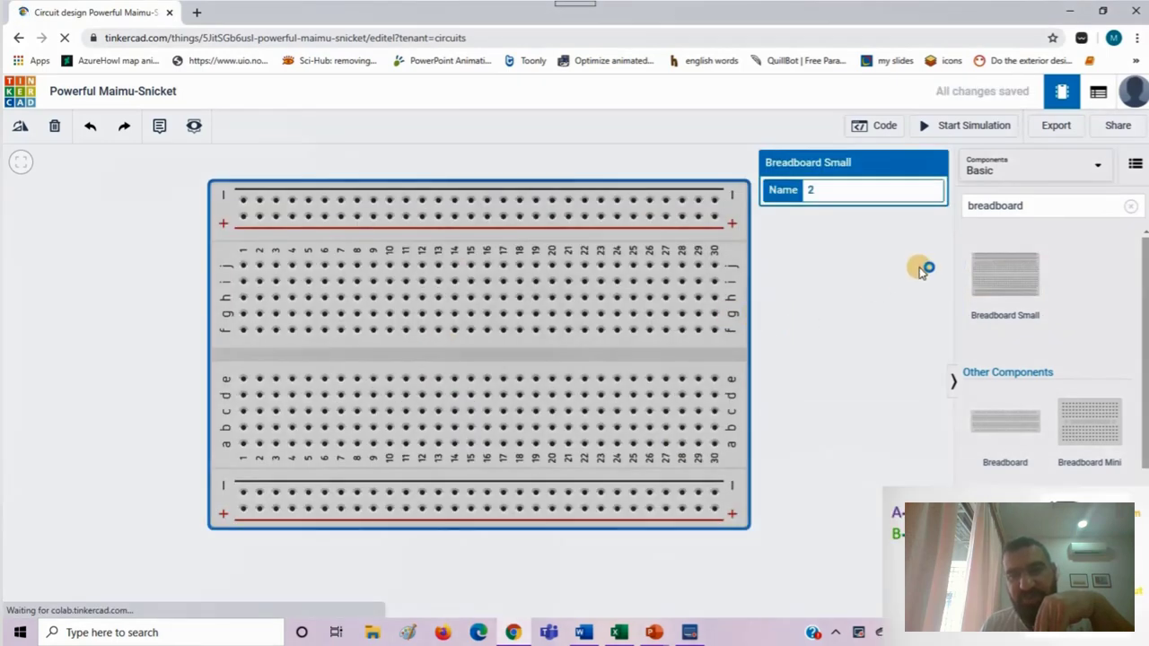
- Place a Quad XOR gate and a Quad AND gate chip side by side on the breadboard
click(1020, 208)
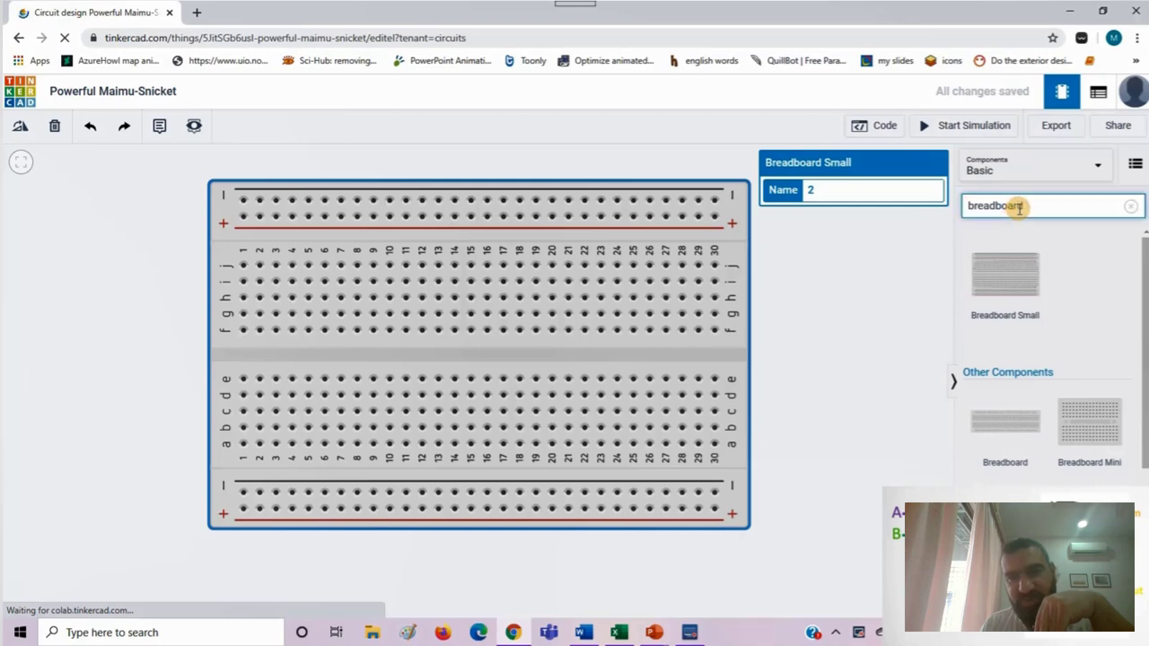
key(ctrl+a)
key(BackSpace)
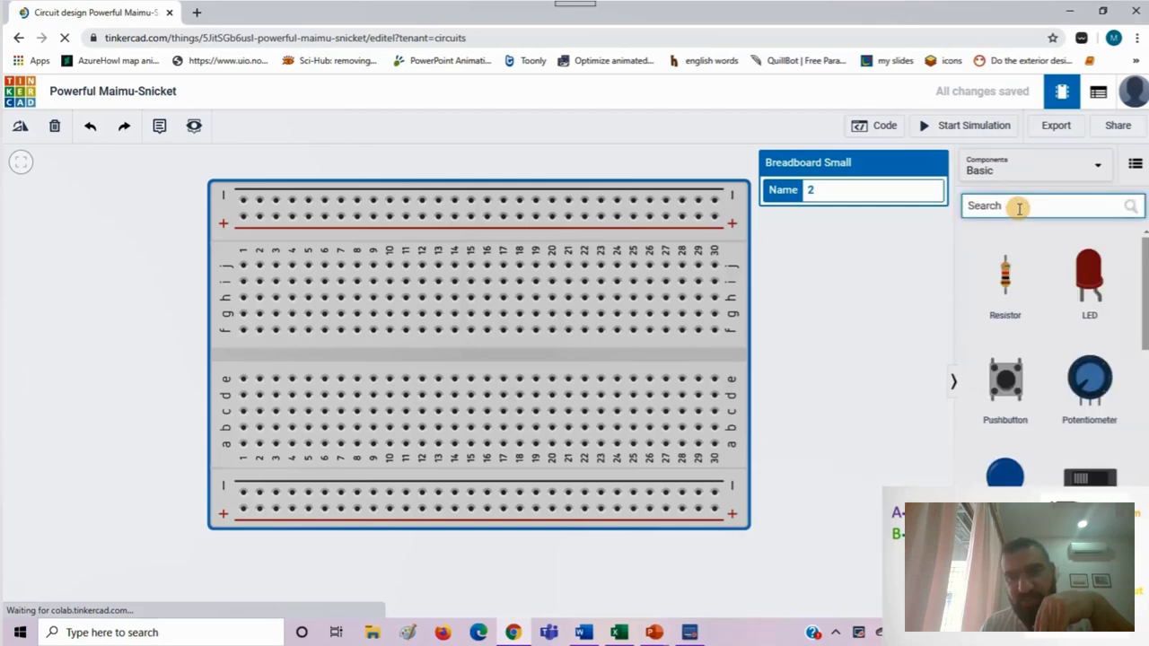
text(xor)
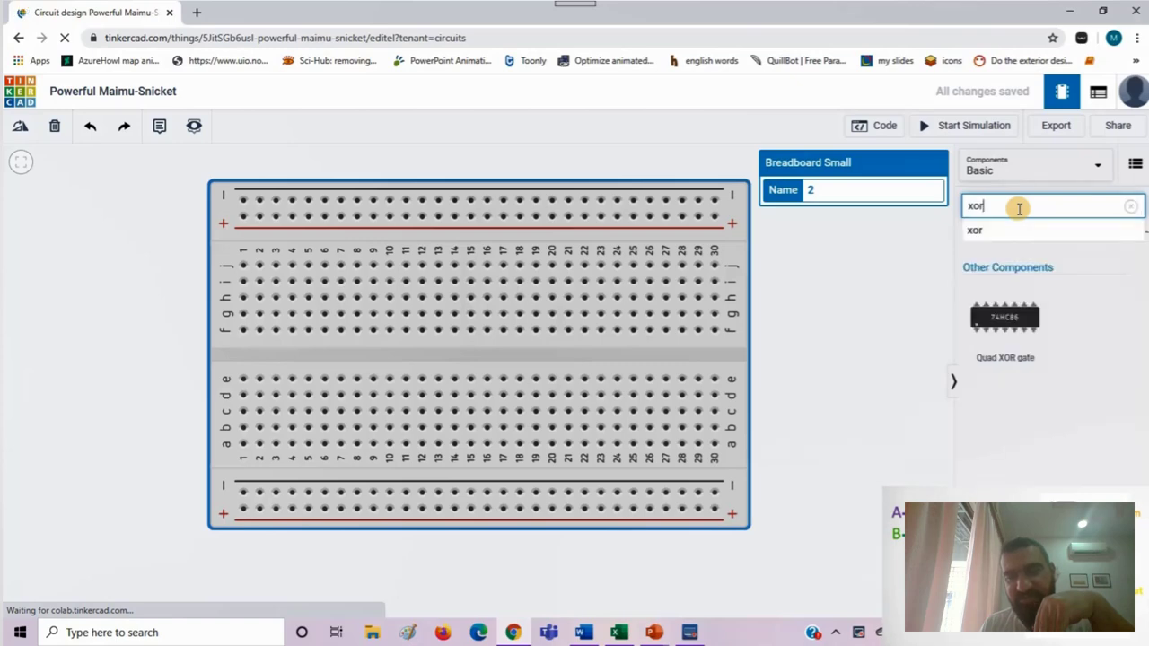
drag(1003, 316, 305, 353)
double_click(991, 210)
text(and)
drag(1006, 422, 457, 354)
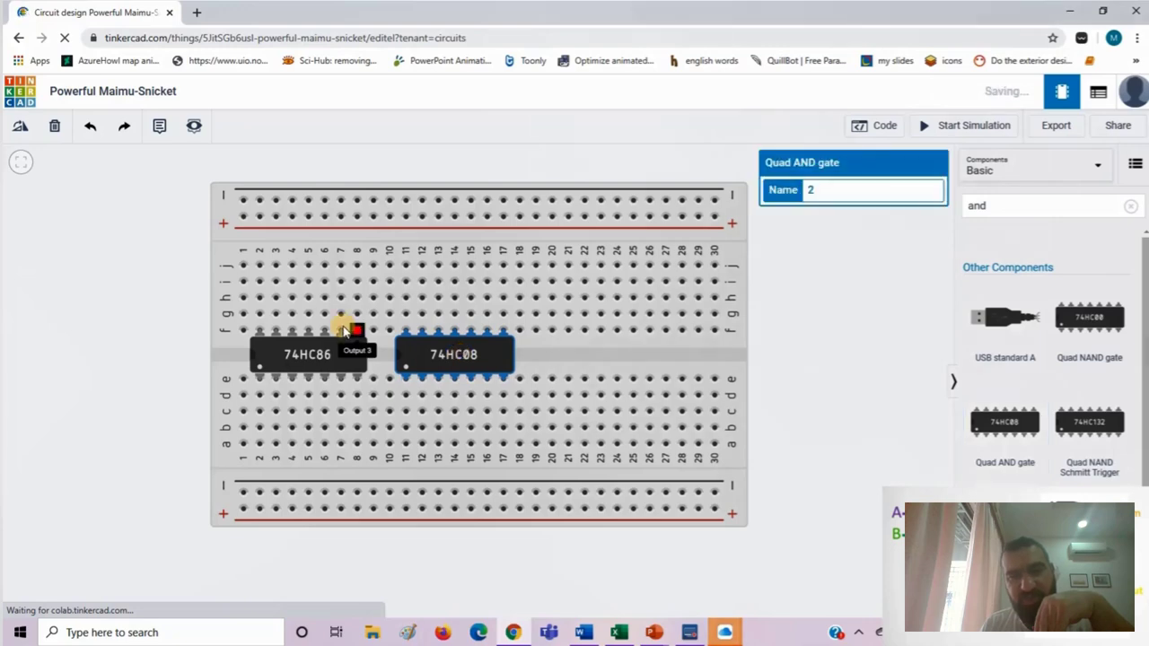
- Wire the XOR chip's power pin to the top + rail in red and its ground pin to the bottom − rail
click(259, 332)
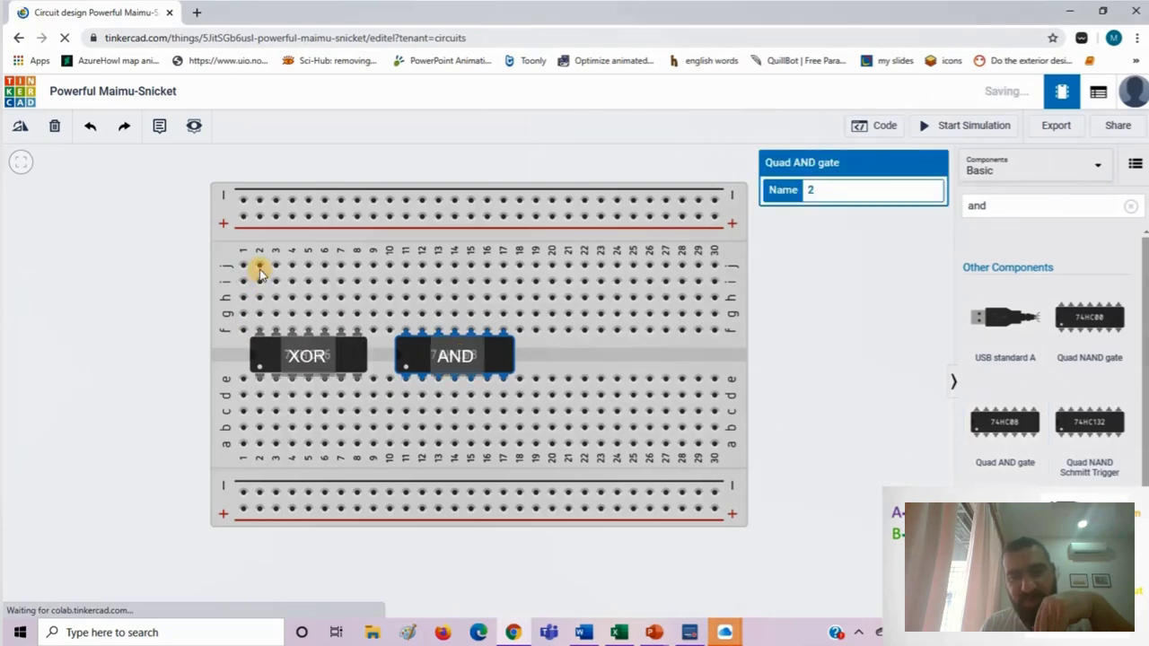
click(258, 219)
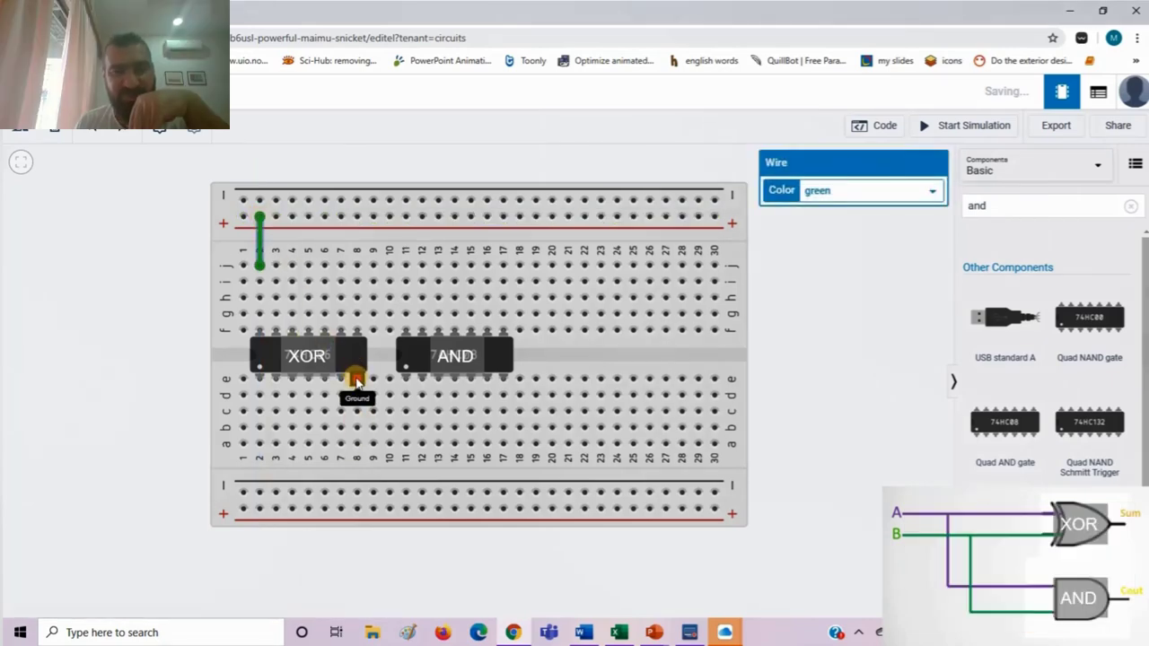
click(356, 379)
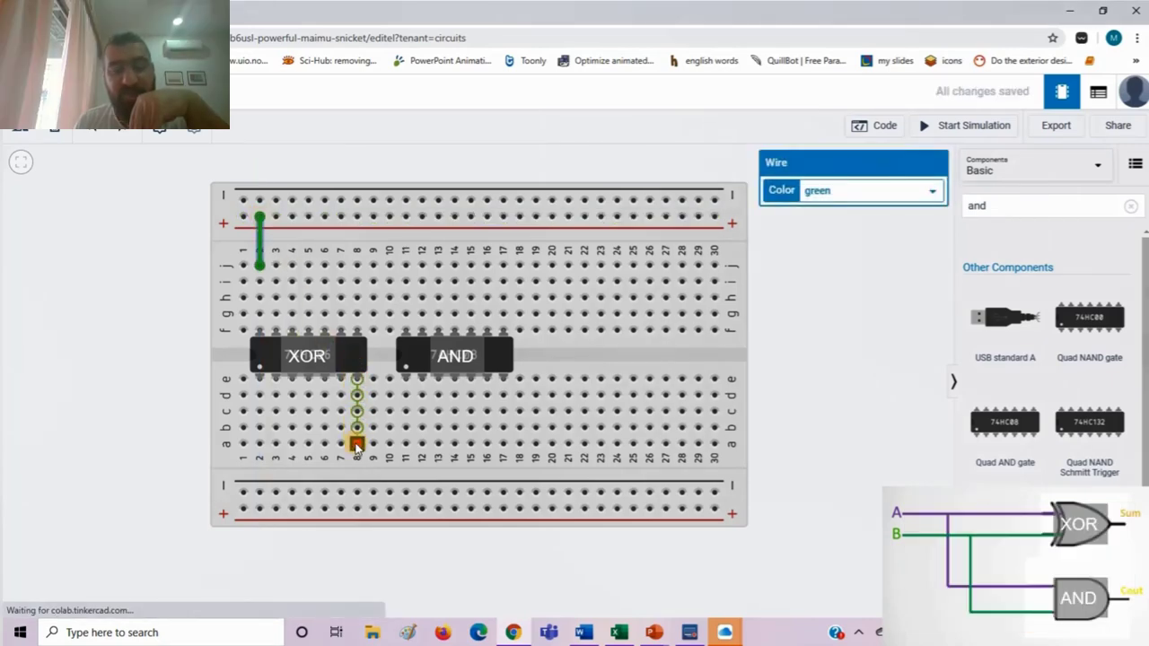
click(357, 492)
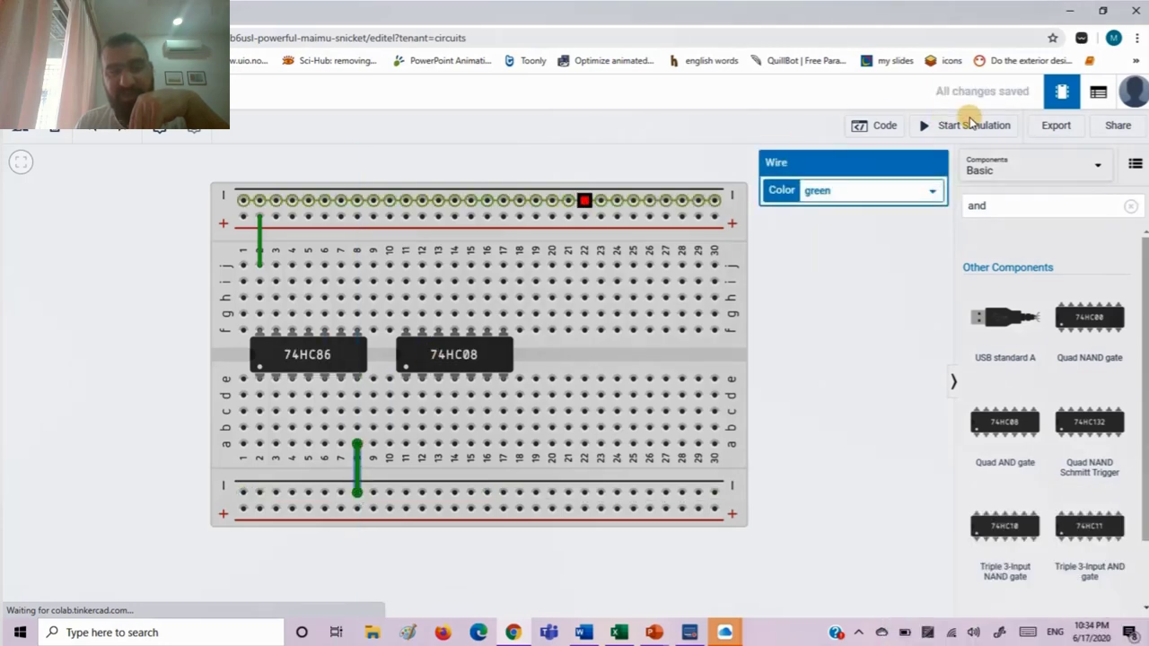
click(910, 189)
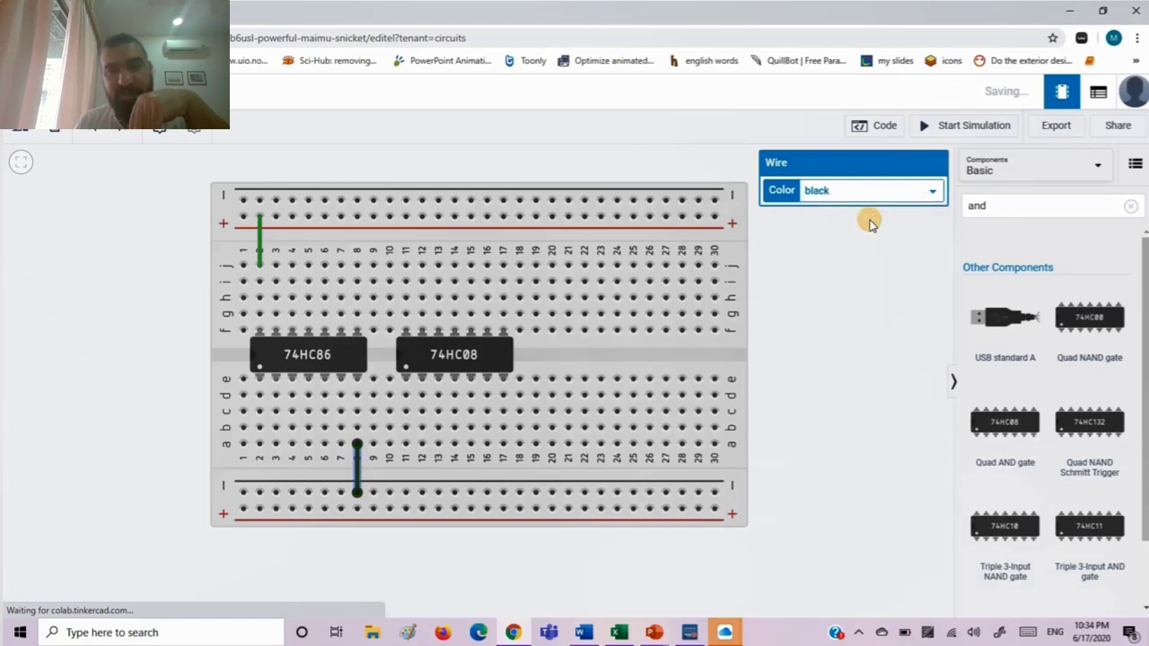
click(259, 240)
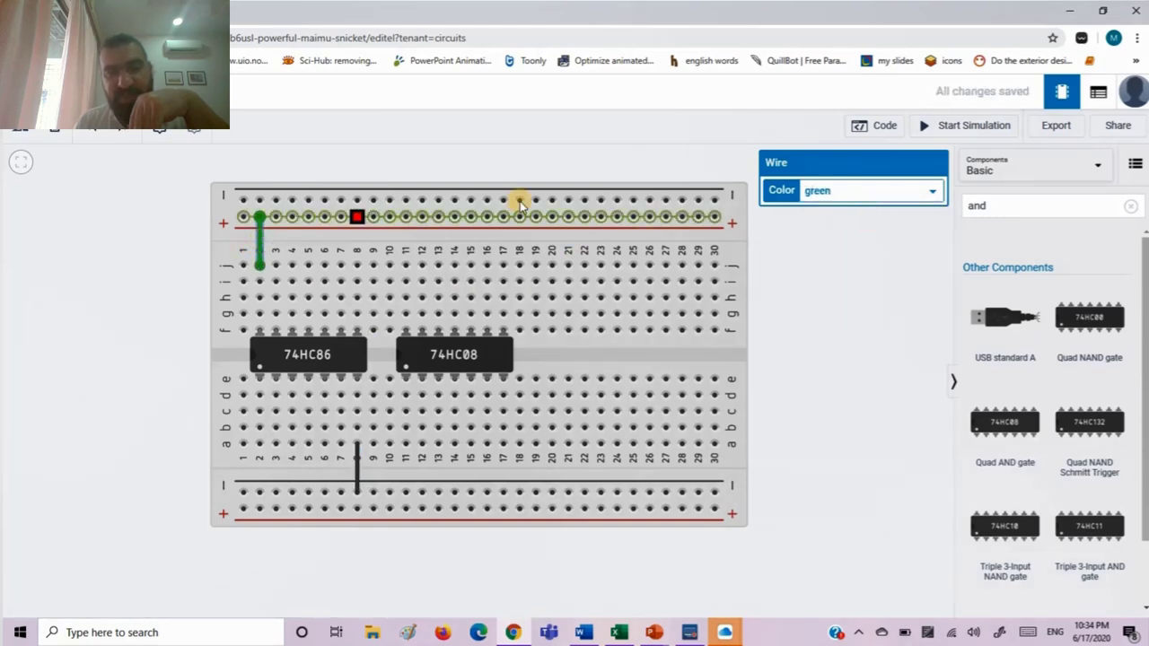
click(875, 189)
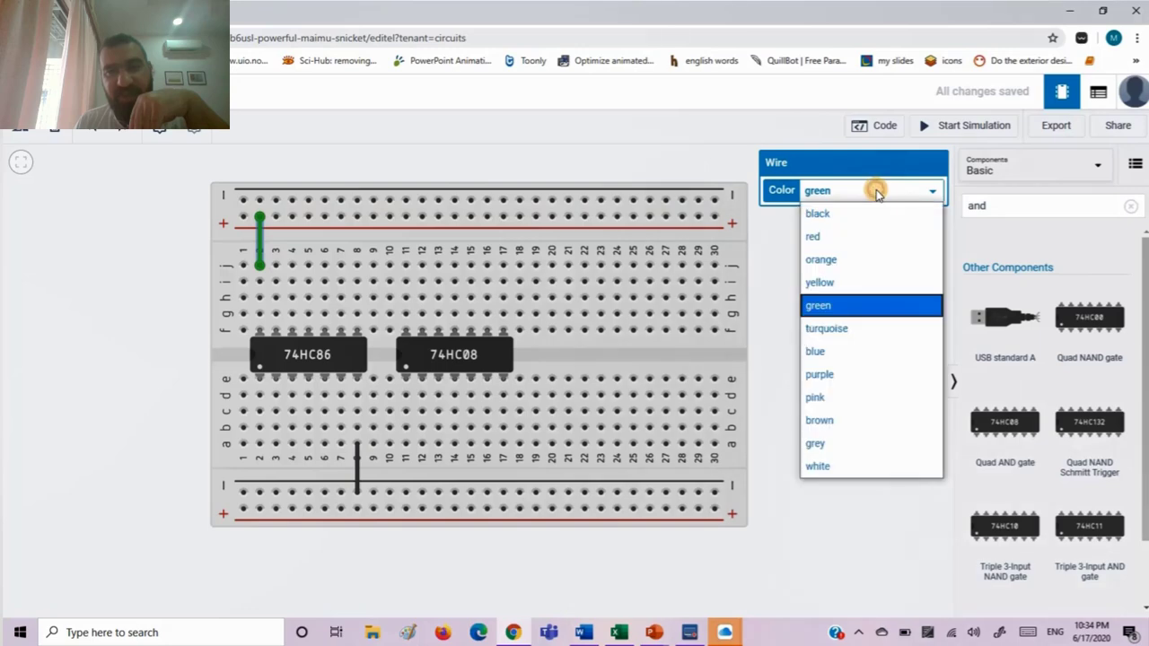
click(850, 239)
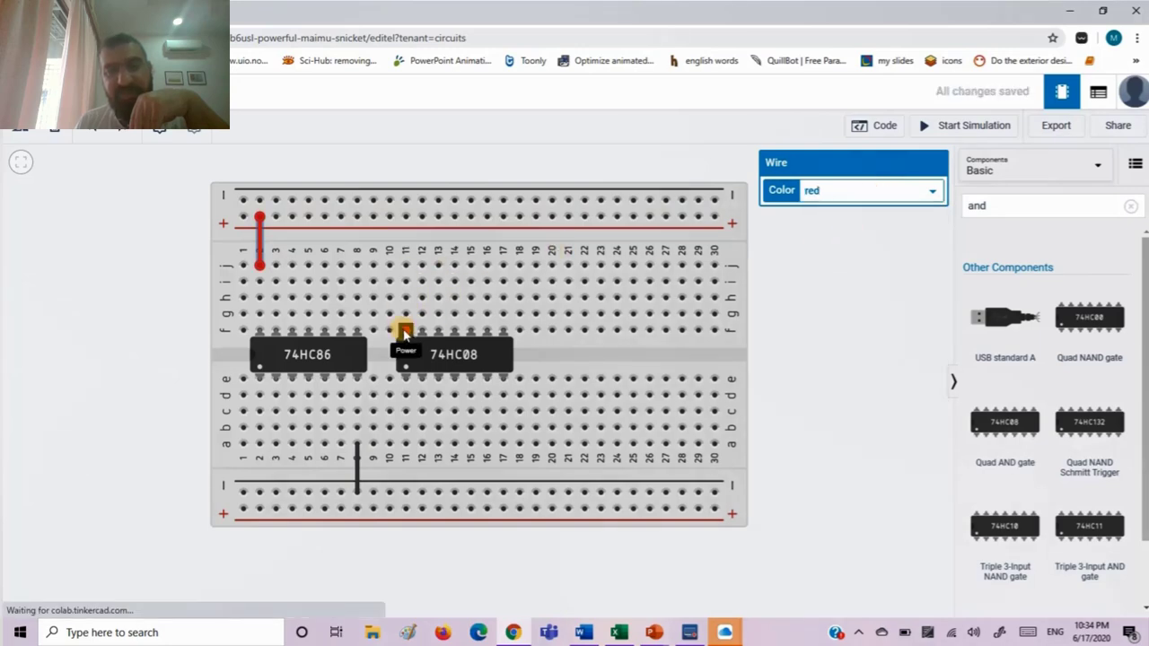
- Wire the AND chip's power pin to the + rail in red and its ground pin (17a) to the − rail in black
click(406, 281)
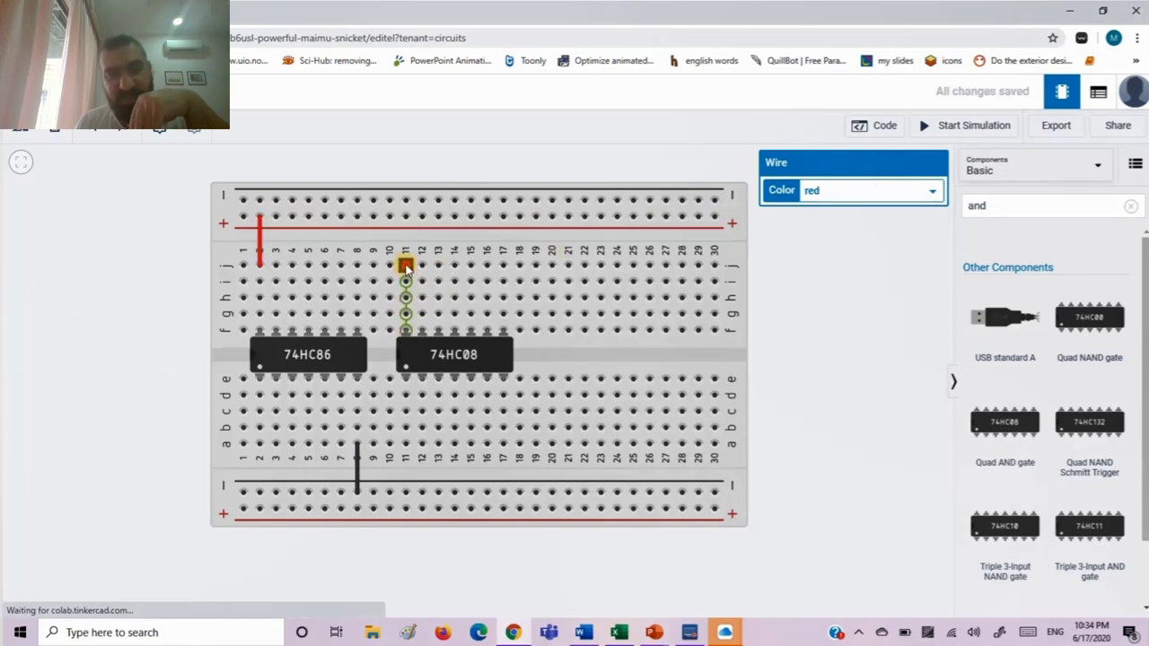
click(406, 217)
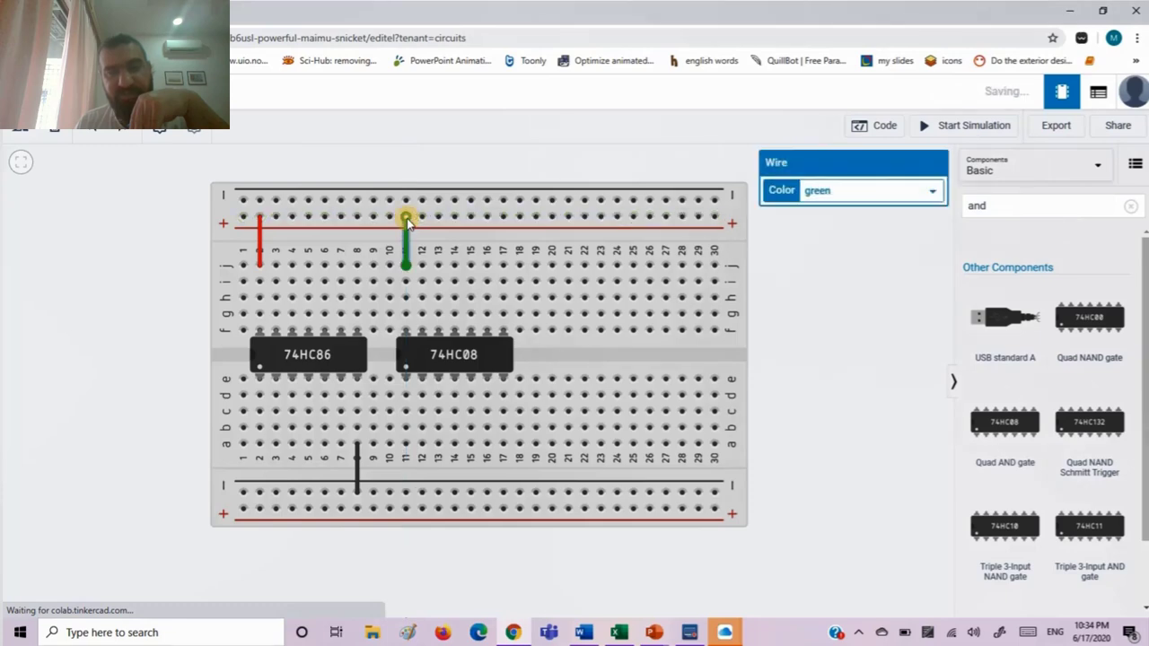
click(840, 191)
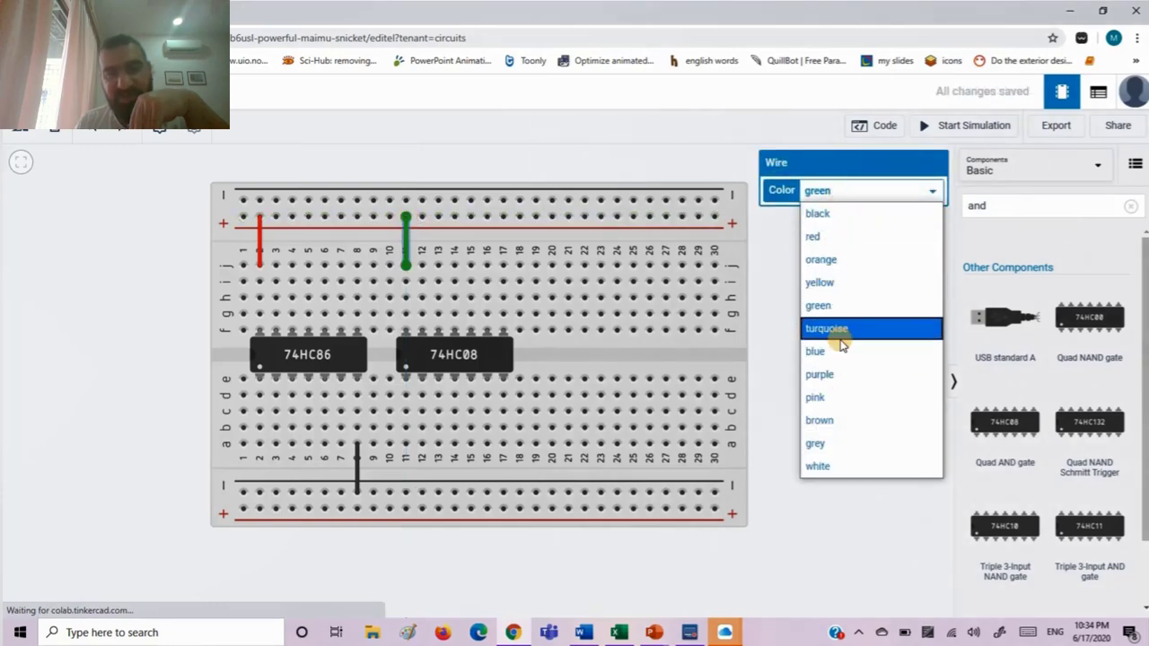
click(849, 237)
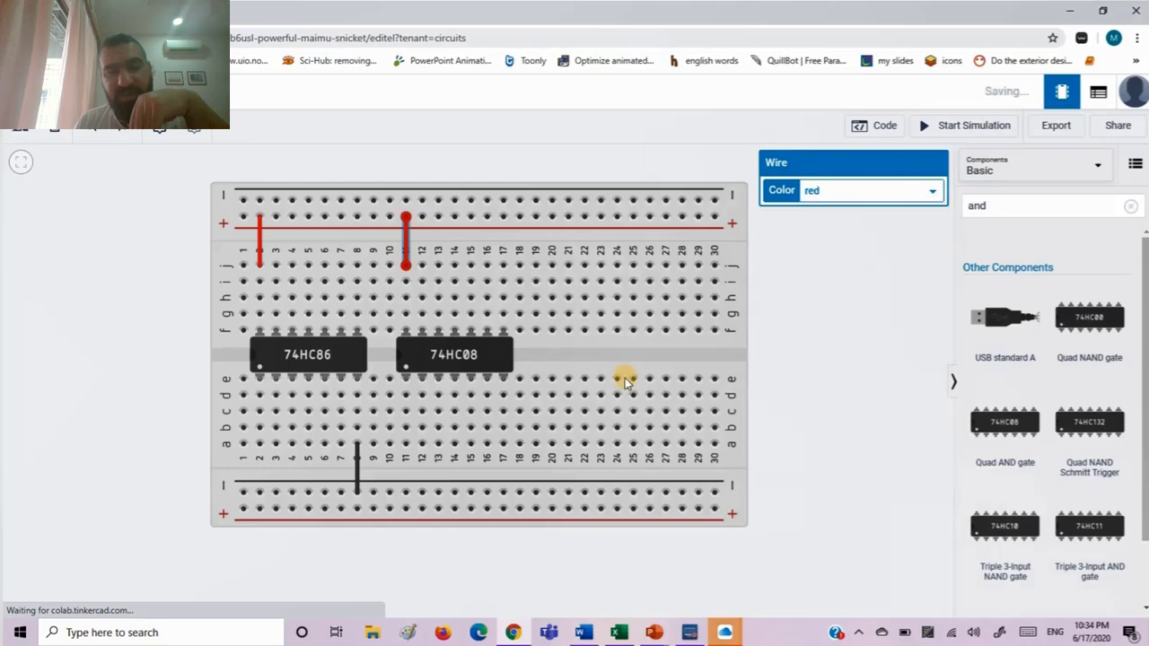
click(502, 445)
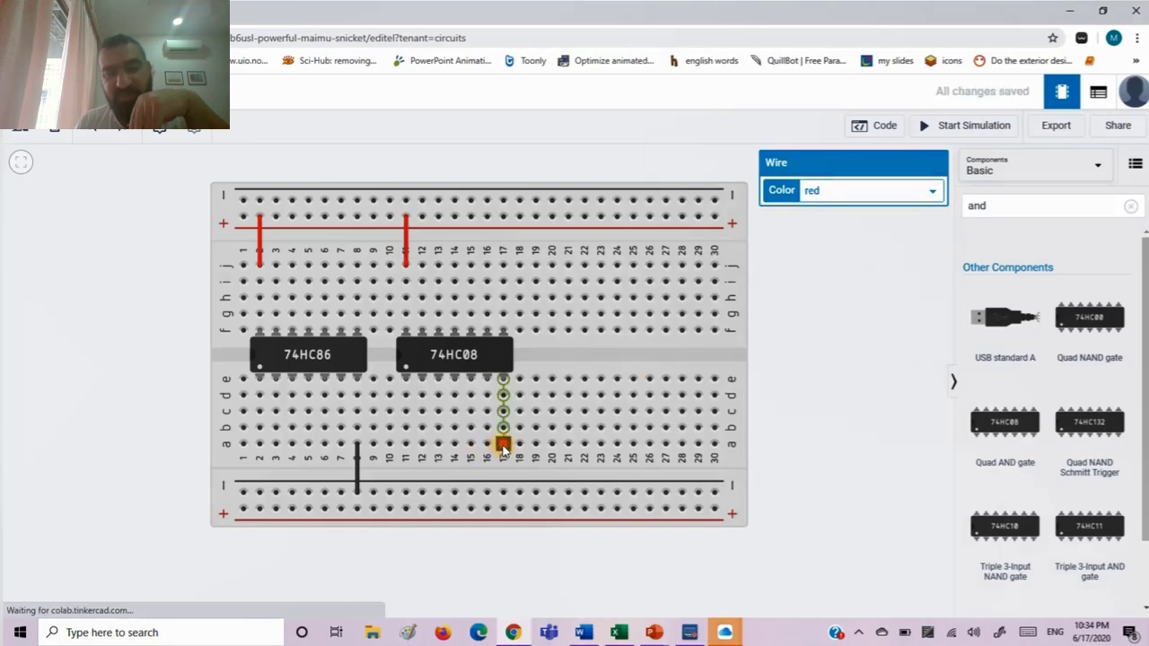
click(503, 492)
click(876, 192)
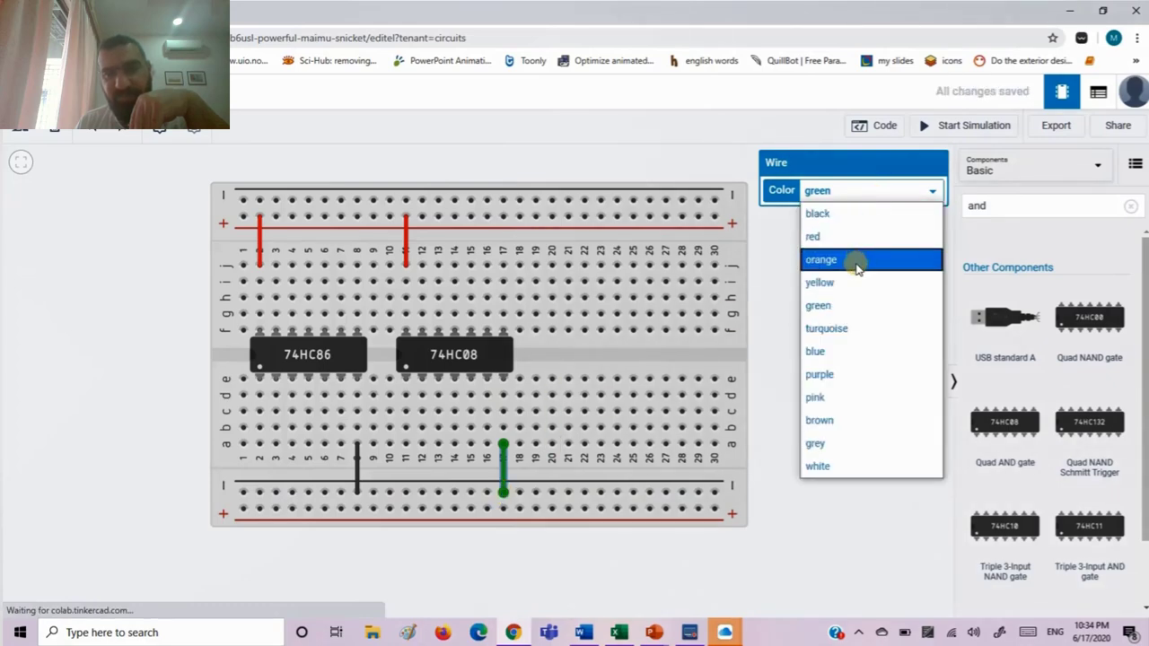
click(853, 215)
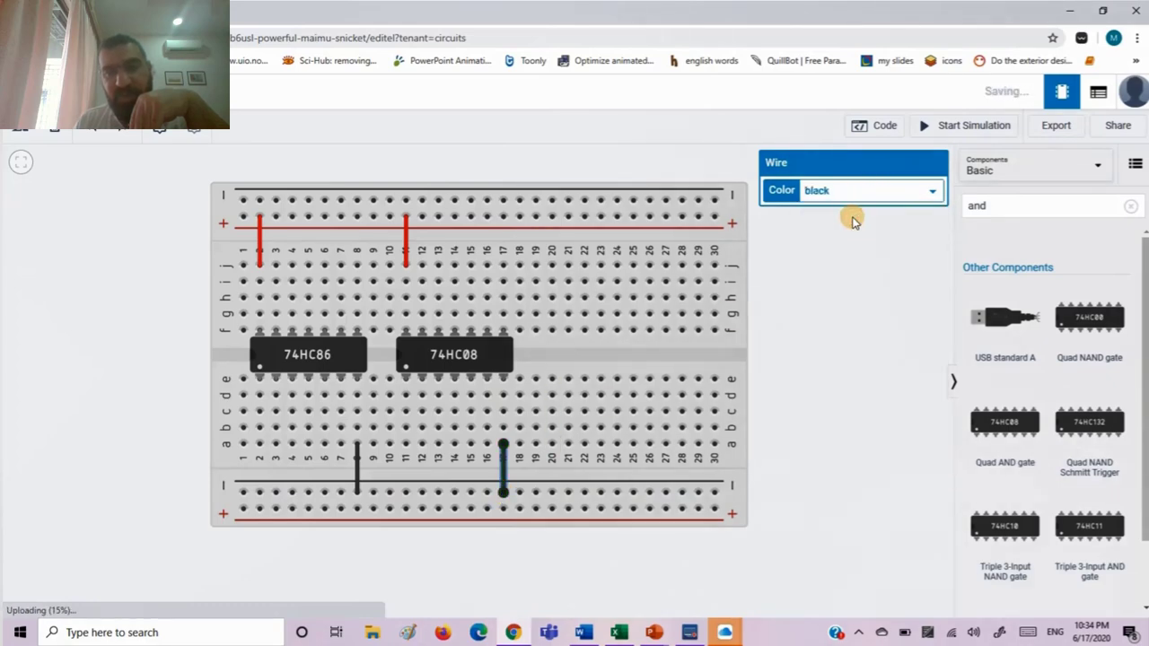
click(1013, 206)
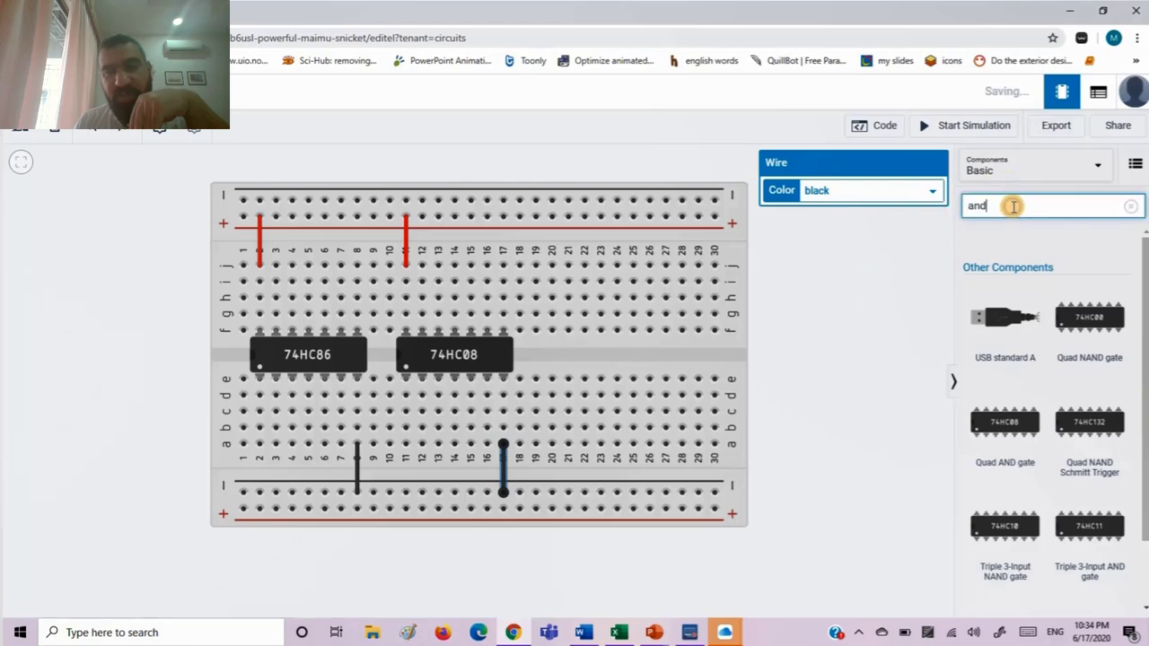
key(BackSpace)
key(BackSpace)
key(BackSpace)
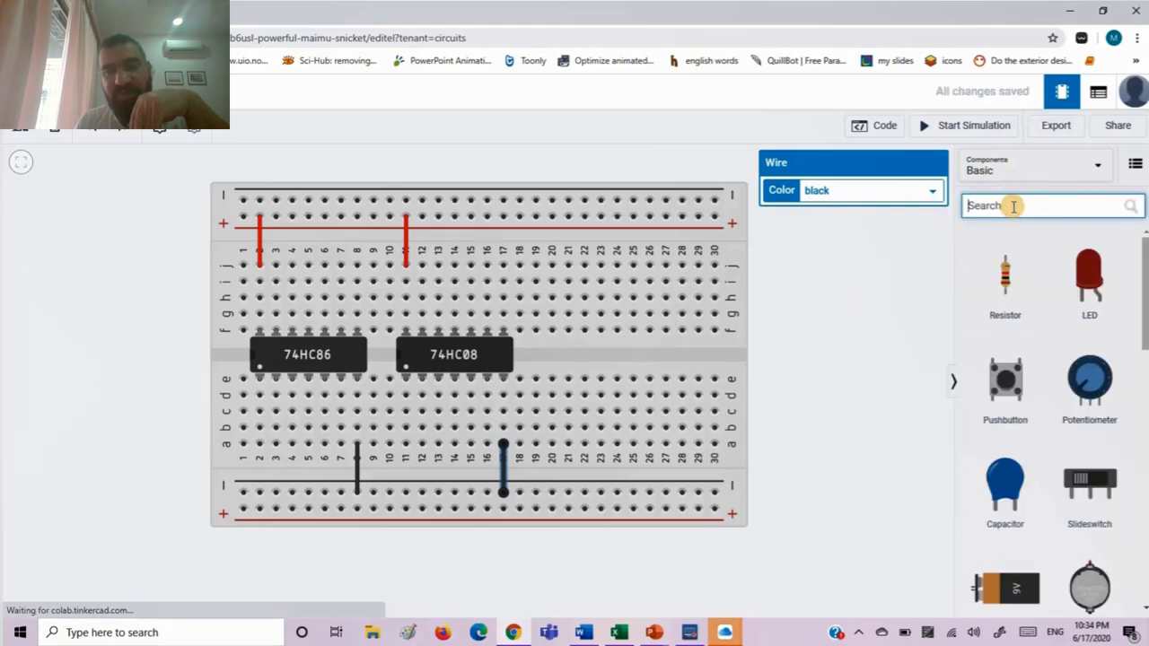
- Place a DIP Switch SPST x 4 below the breadboard
text(swit)
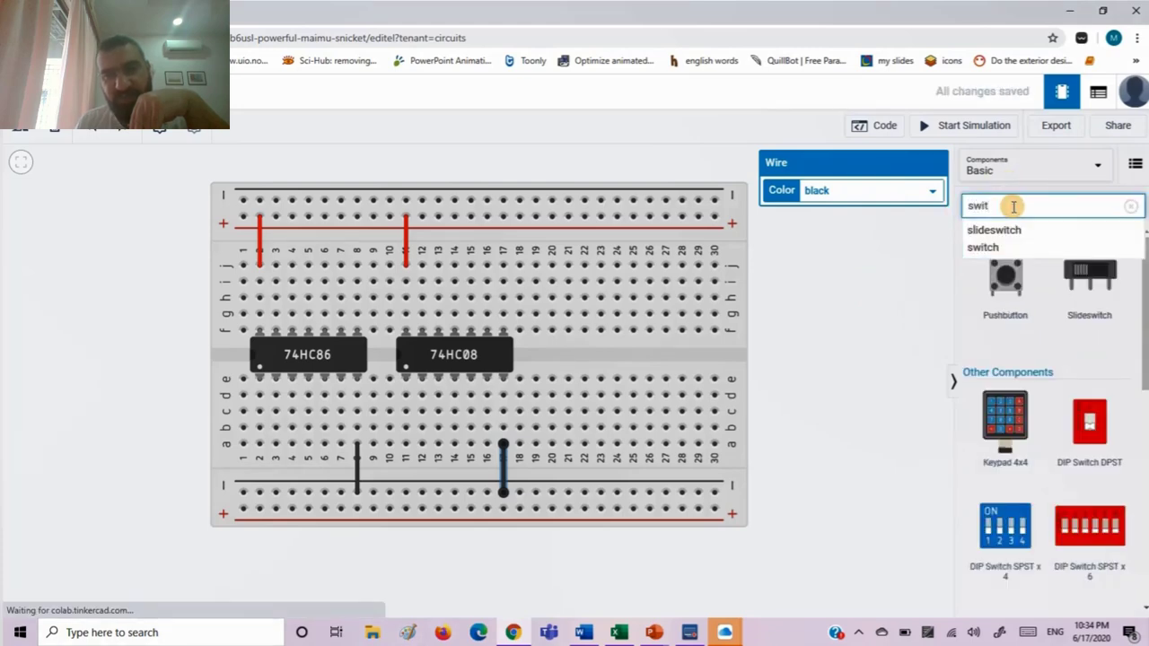
click(1003, 530)
drag(1003, 530, 297, 574)
scroll(297, 575, up, 1)
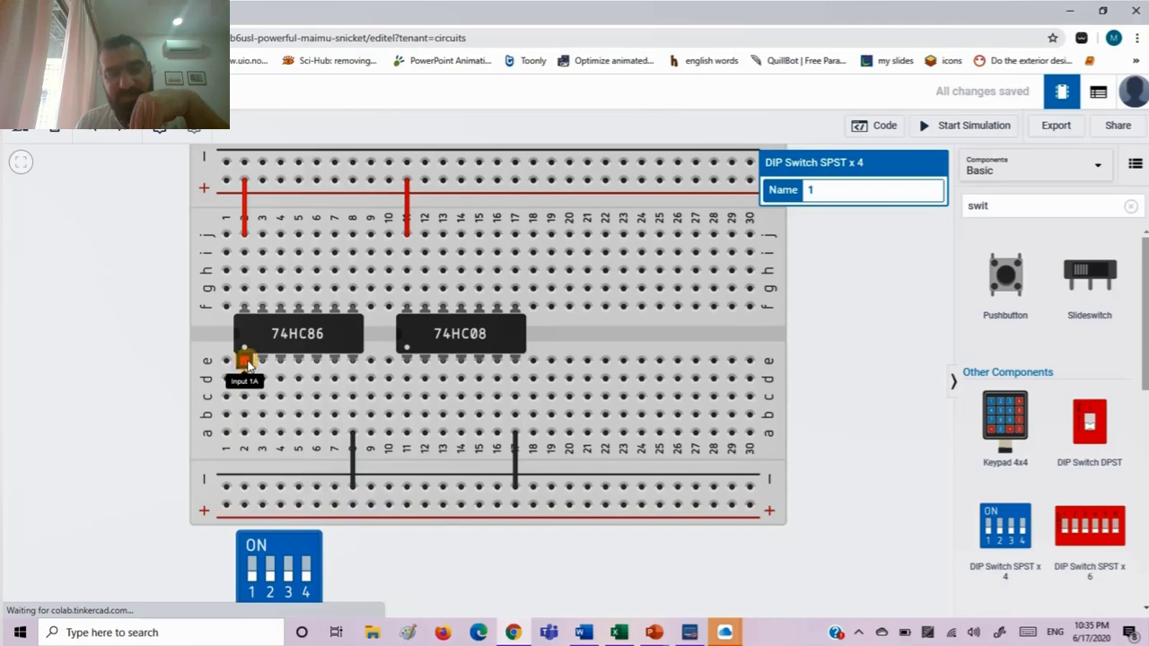
- Wire column 2 to switch 1 as a purple A input and hole a3 to switch 2 as B
click(244, 435)
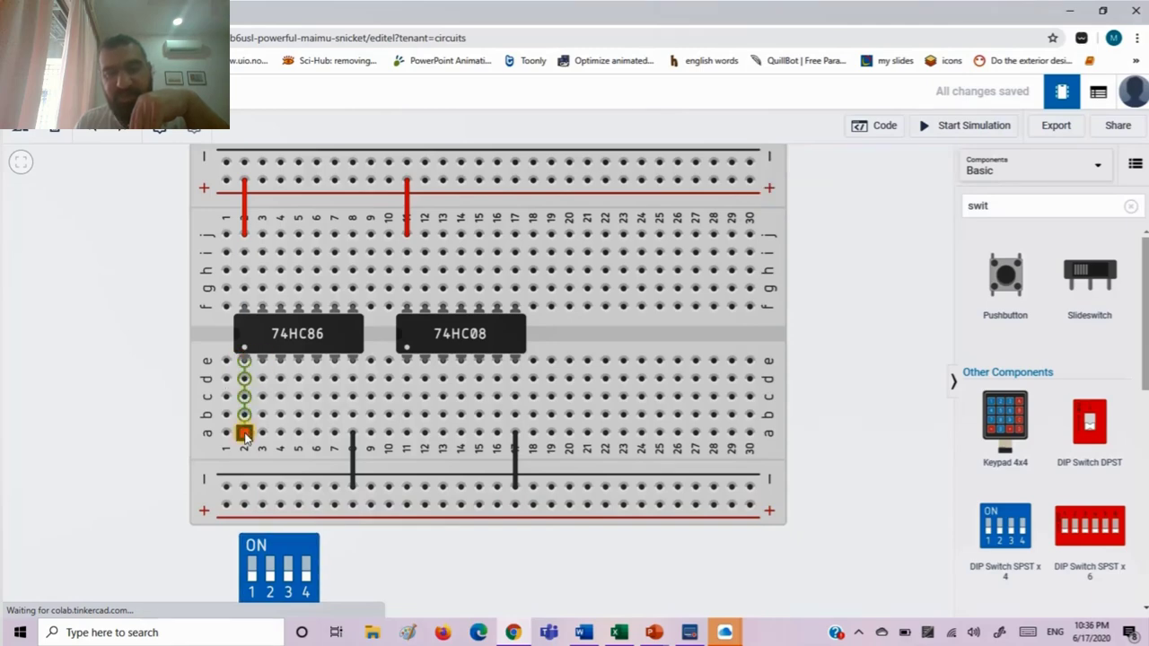
click(251, 541)
click(306, 552)
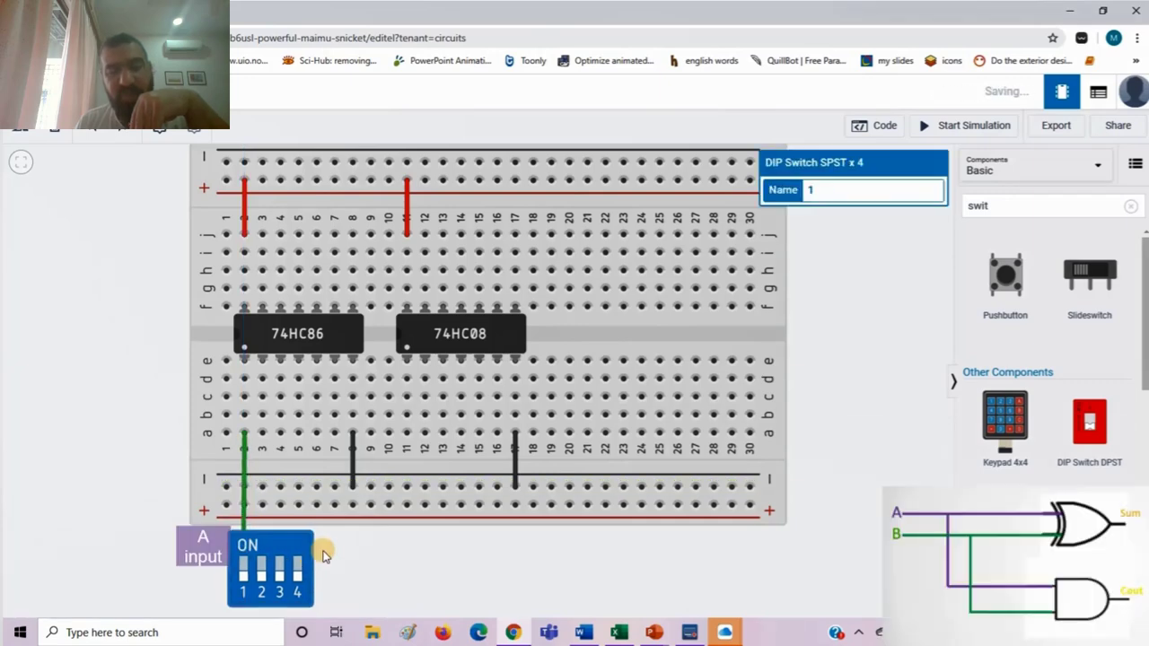
click(244, 480)
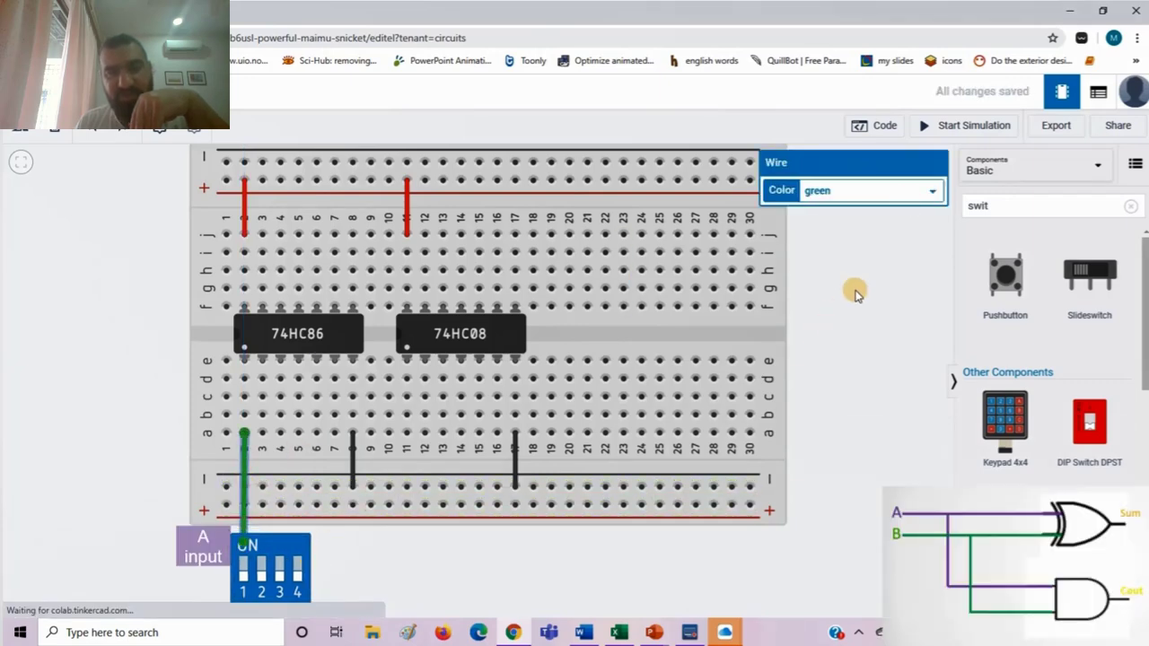
click(931, 194)
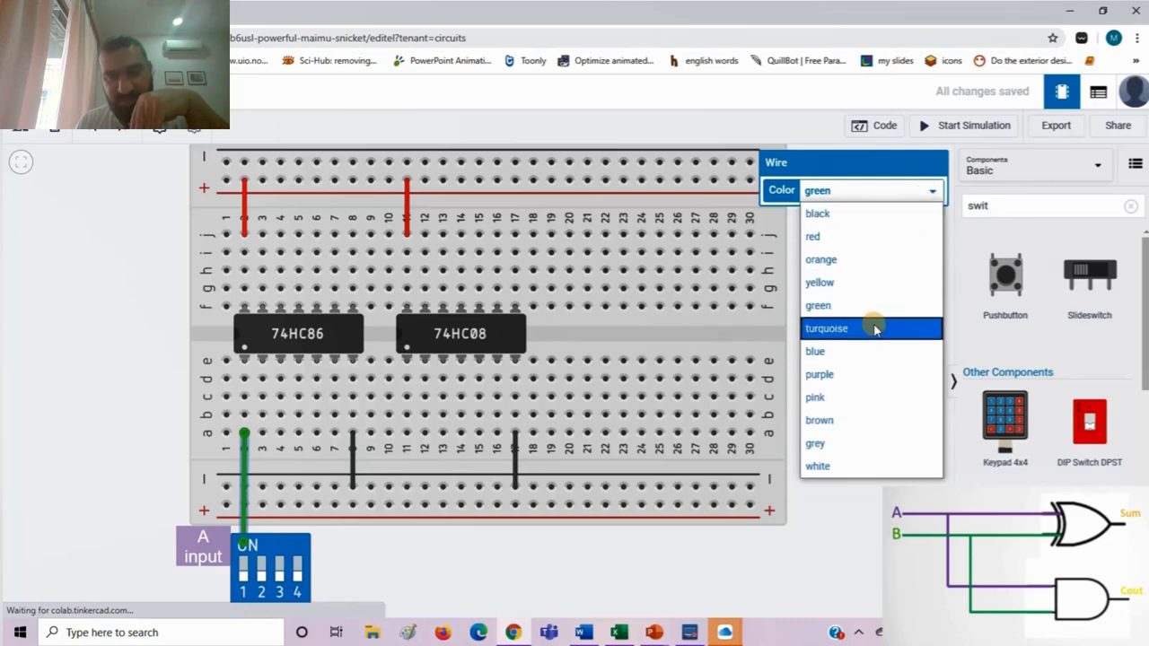
click(926, 196)
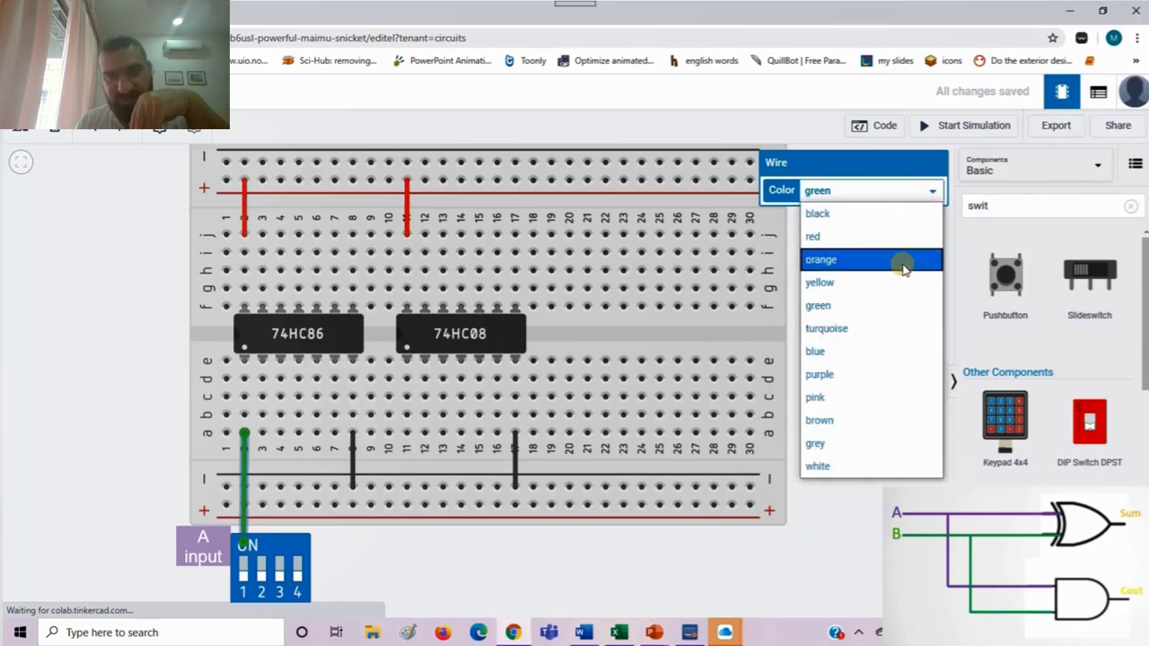
click(875, 374)
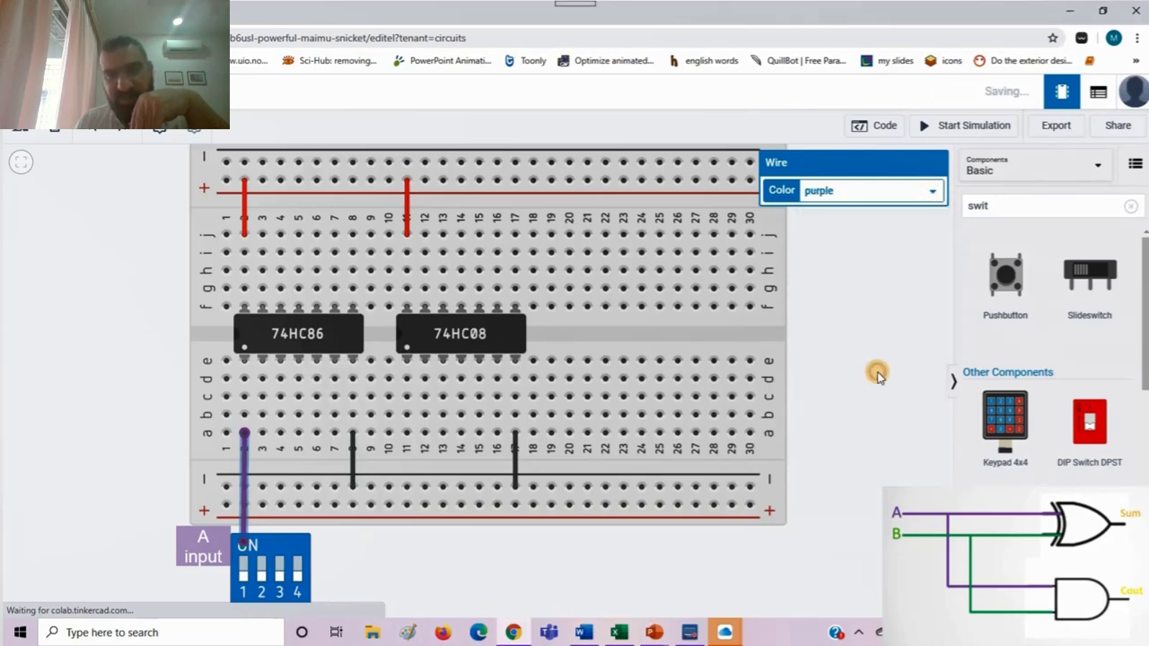
click(393, 563)
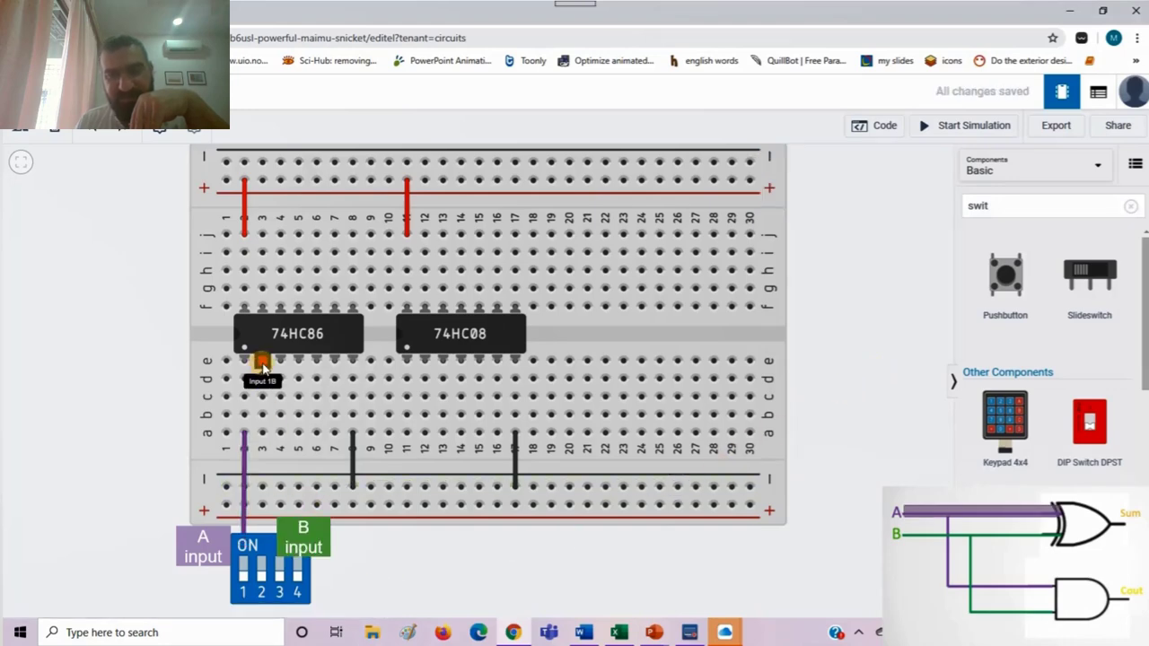
click(262, 435)
click(261, 541)
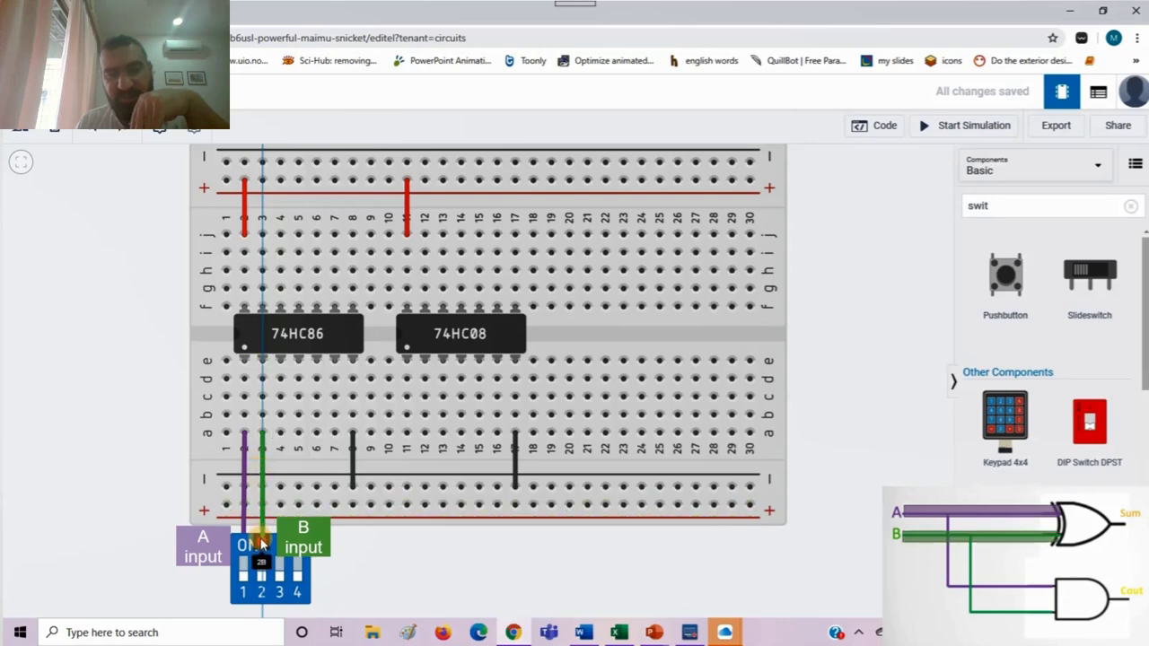
- Run two red wires from the + rail to the second and first switch terminals
click(334, 509)
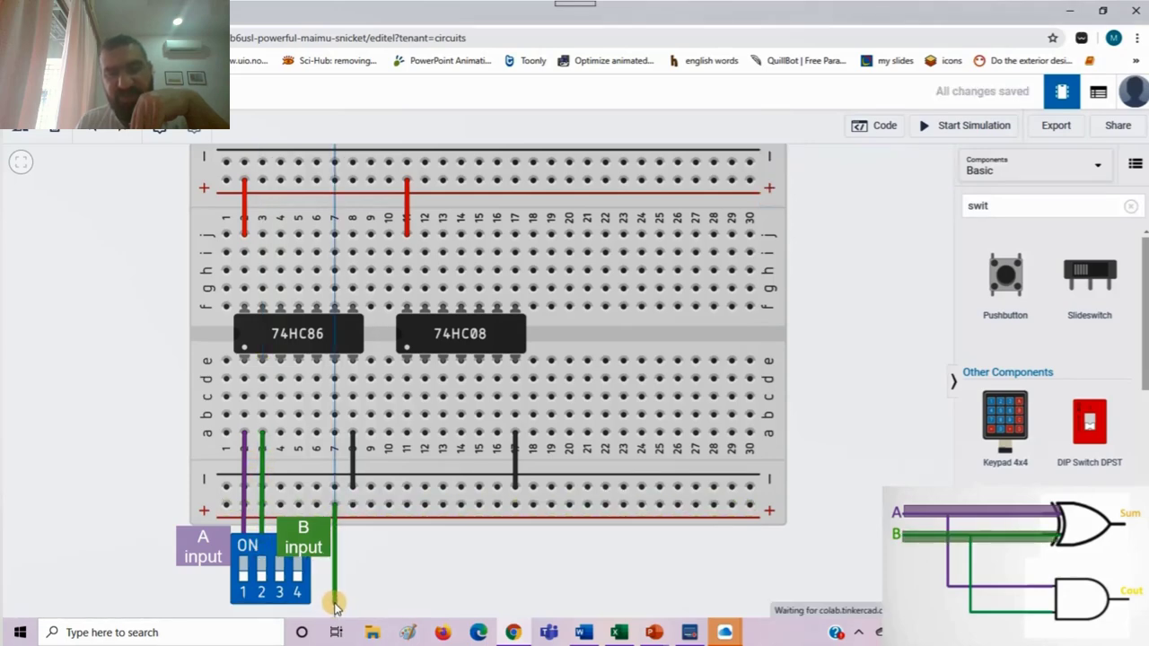
click(334, 604)
click(260, 600)
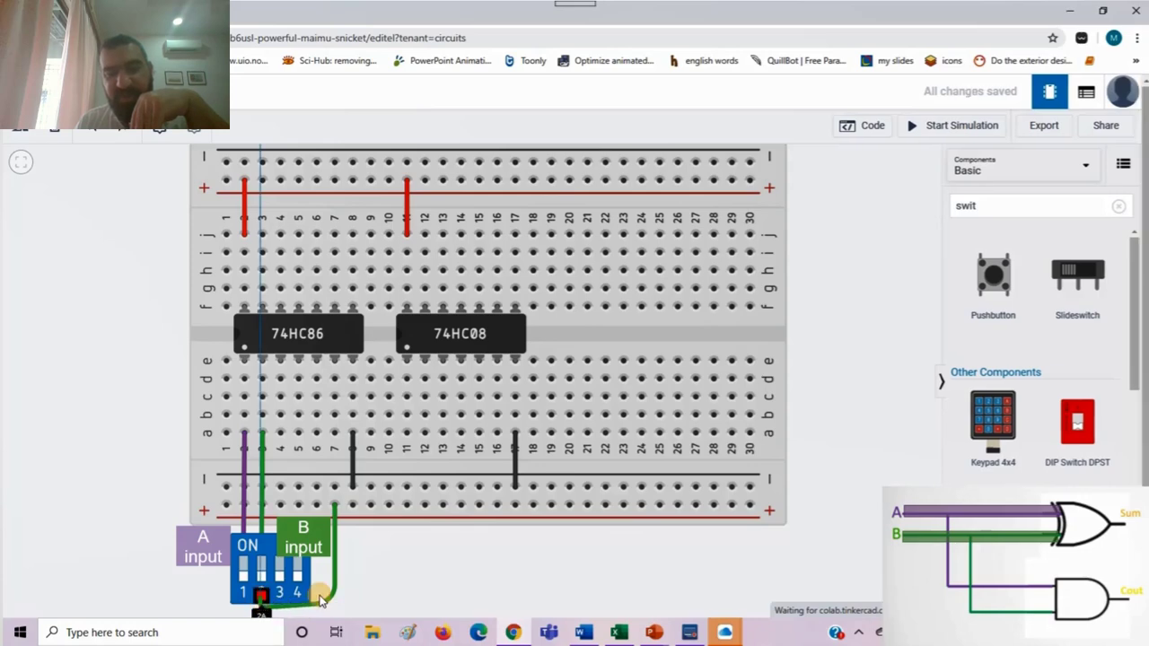
click(892, 188)
click(853, 232)
click(371, 507)
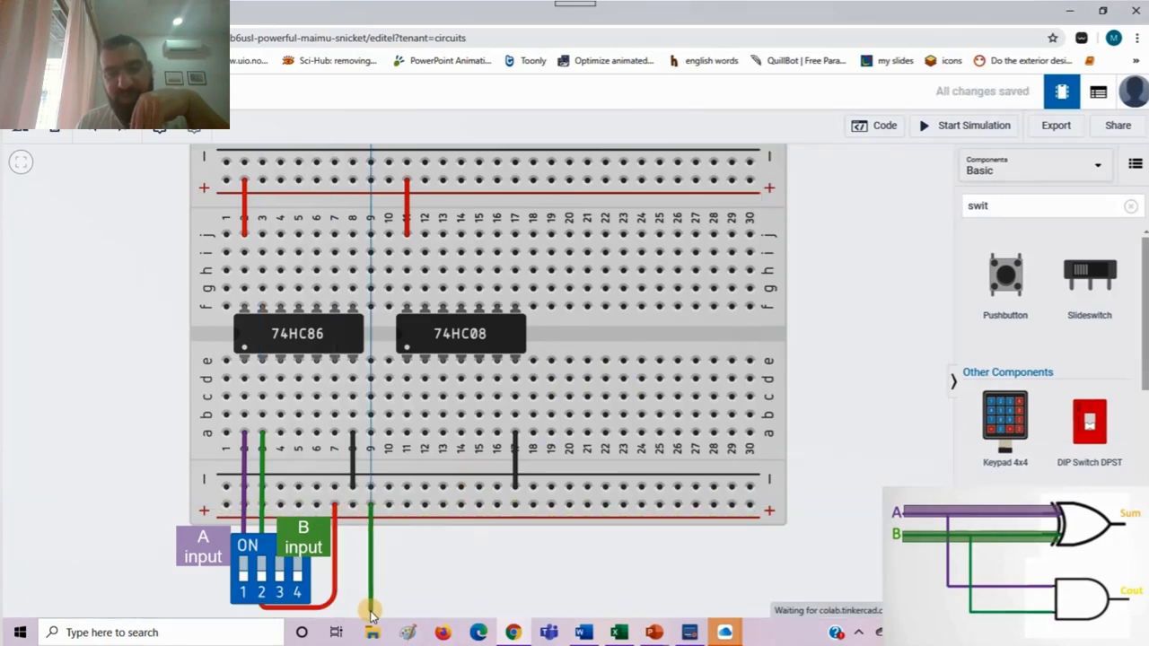
click(370, 611)
click(243, 602)
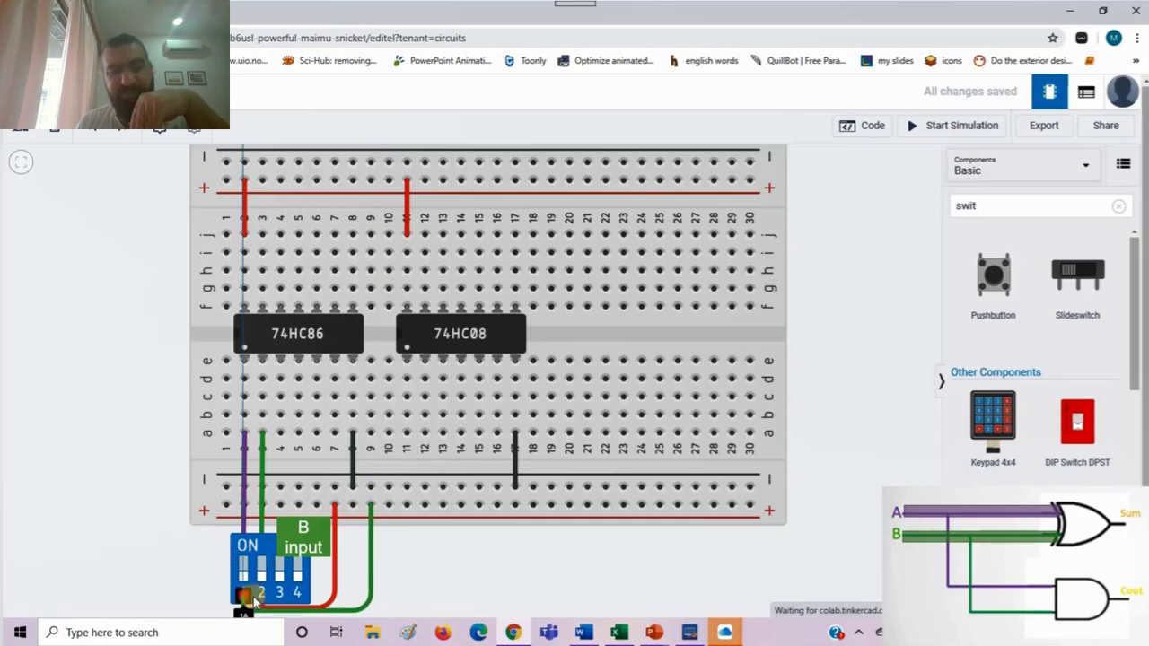
click(862, 189)
click(853, 233)
click(513, 527)
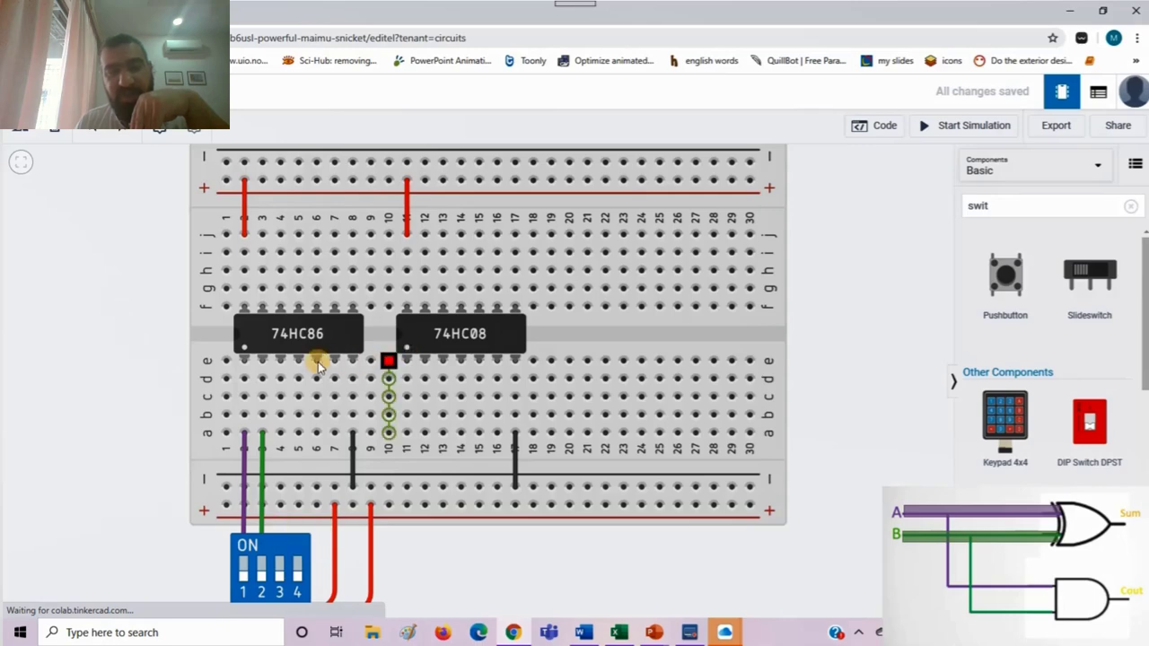
- Run a purple row-b wire for A and a green row-c wire for B to the 74HC08 inputs
click(244, 415)
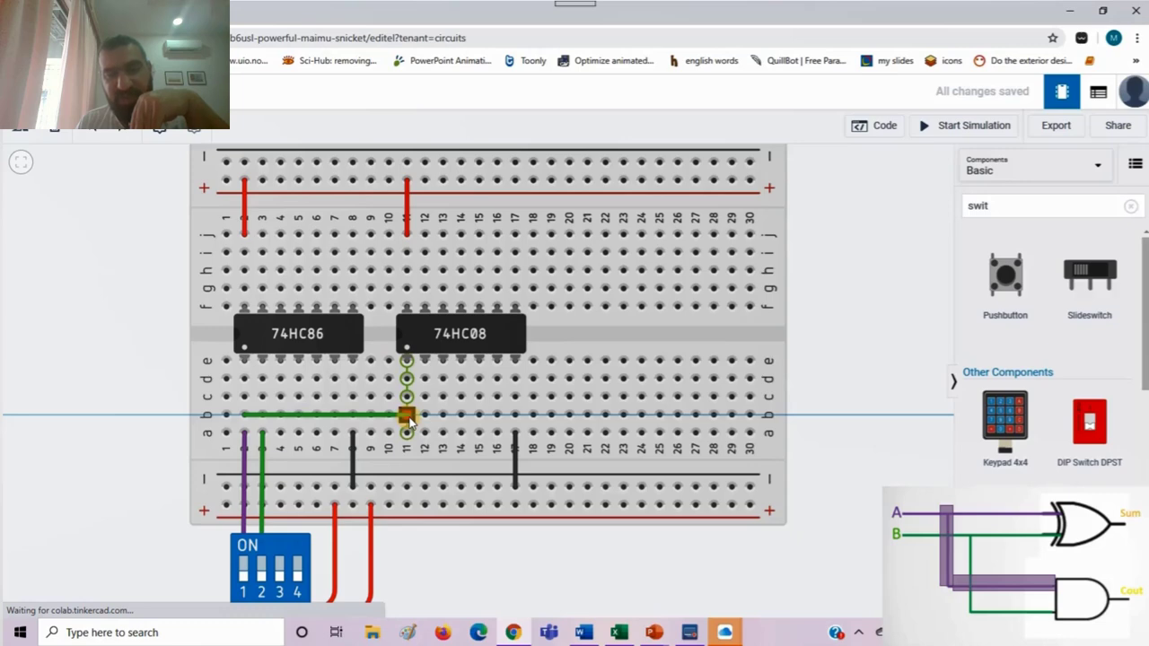
click(406, 414)
click(869, 193)
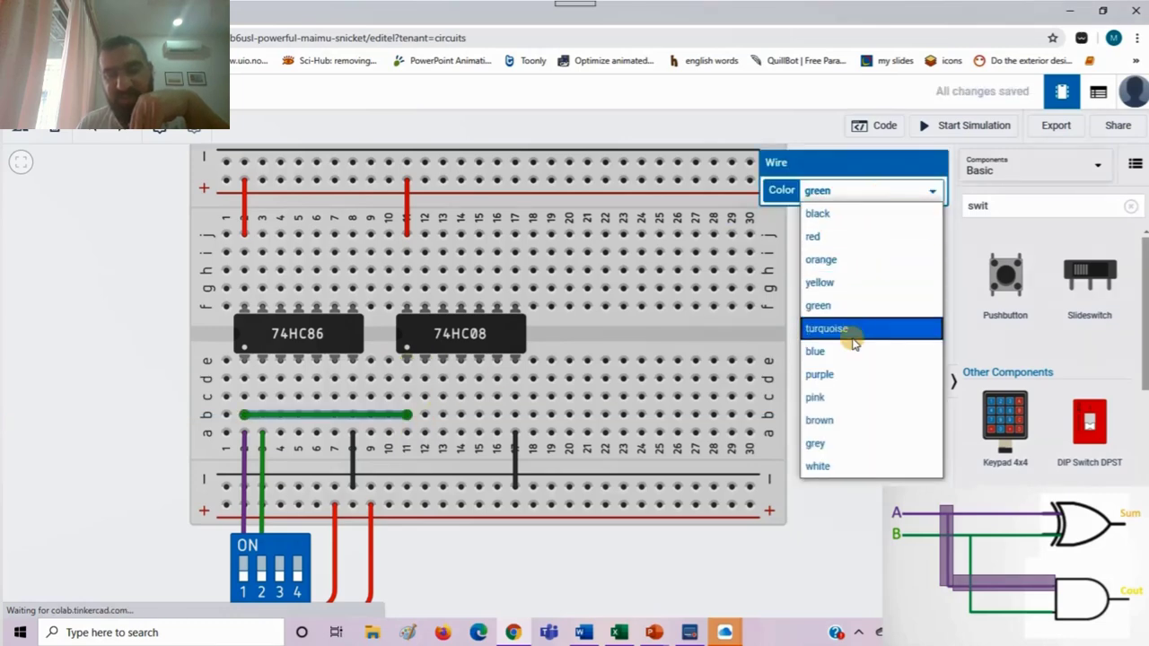
click(819, 374)
click(261, 397)
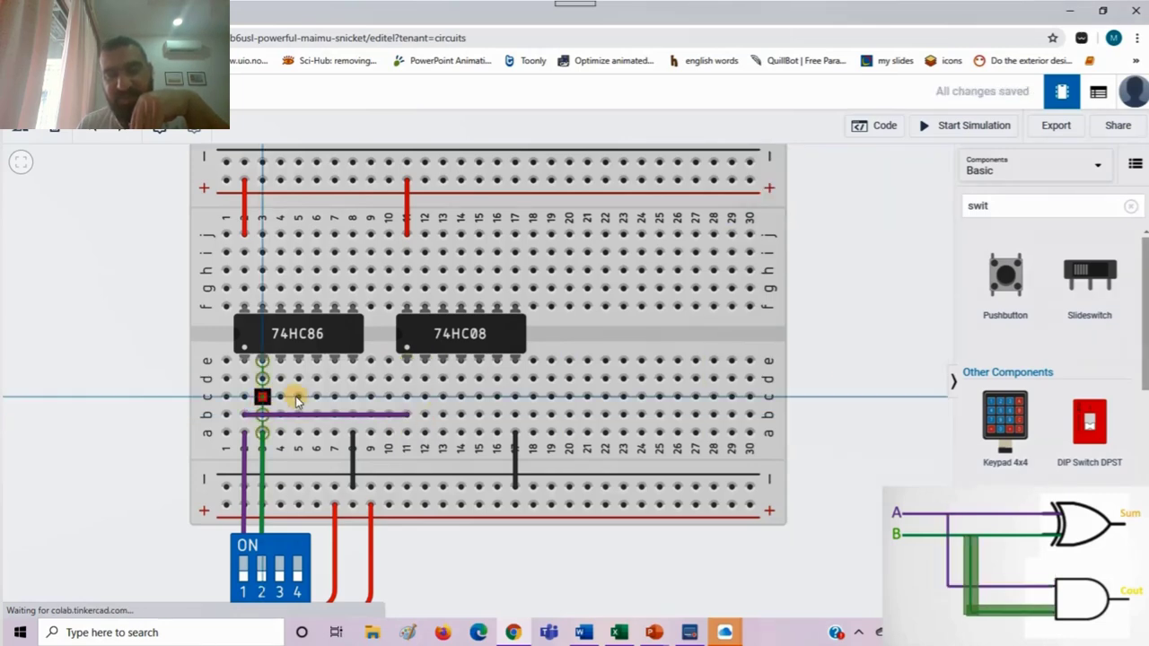
click(424, 398)
click(453, 567)
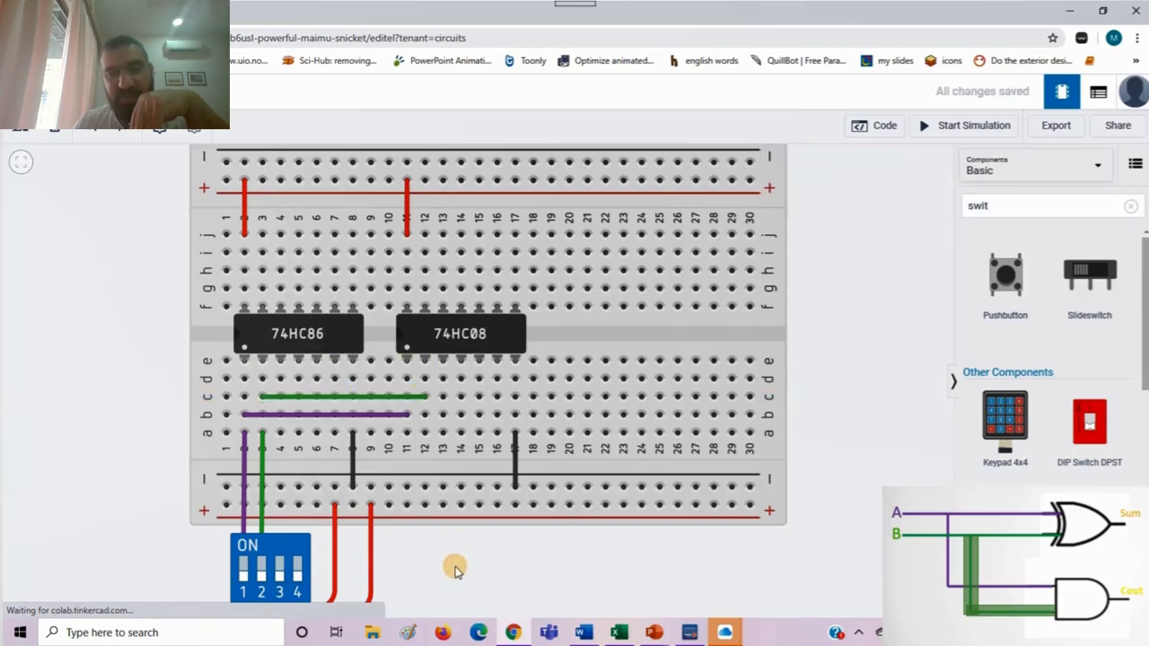
click(280, 378)
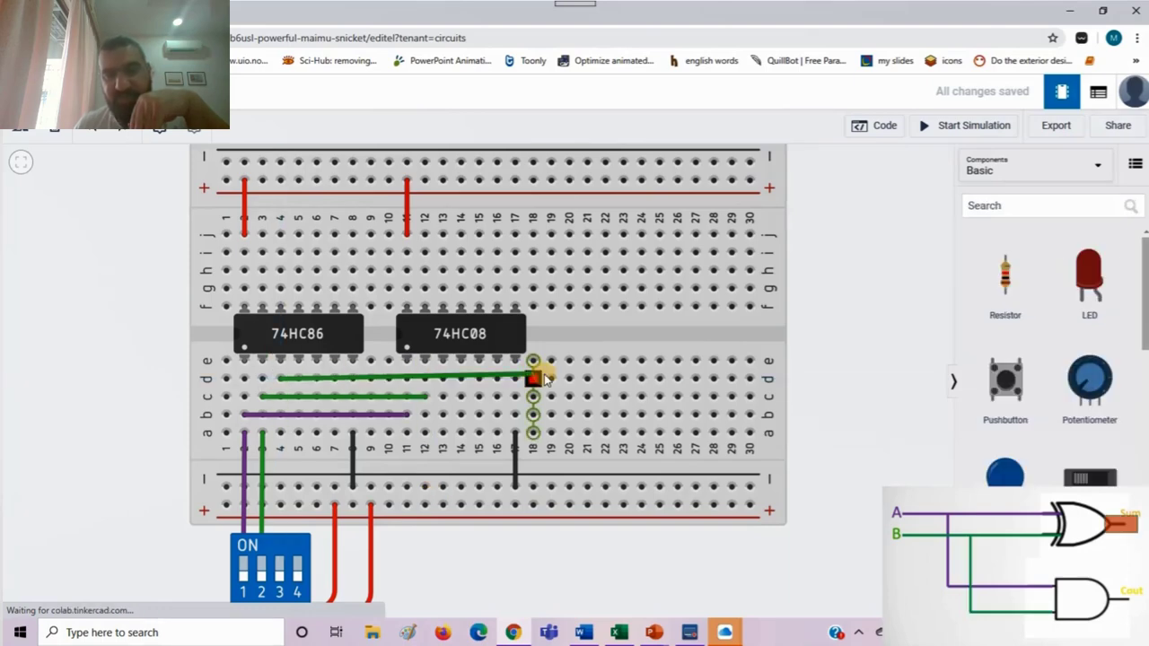
- Draw an orange Sum wire from hole d4 to hole d22
click(606, 378)
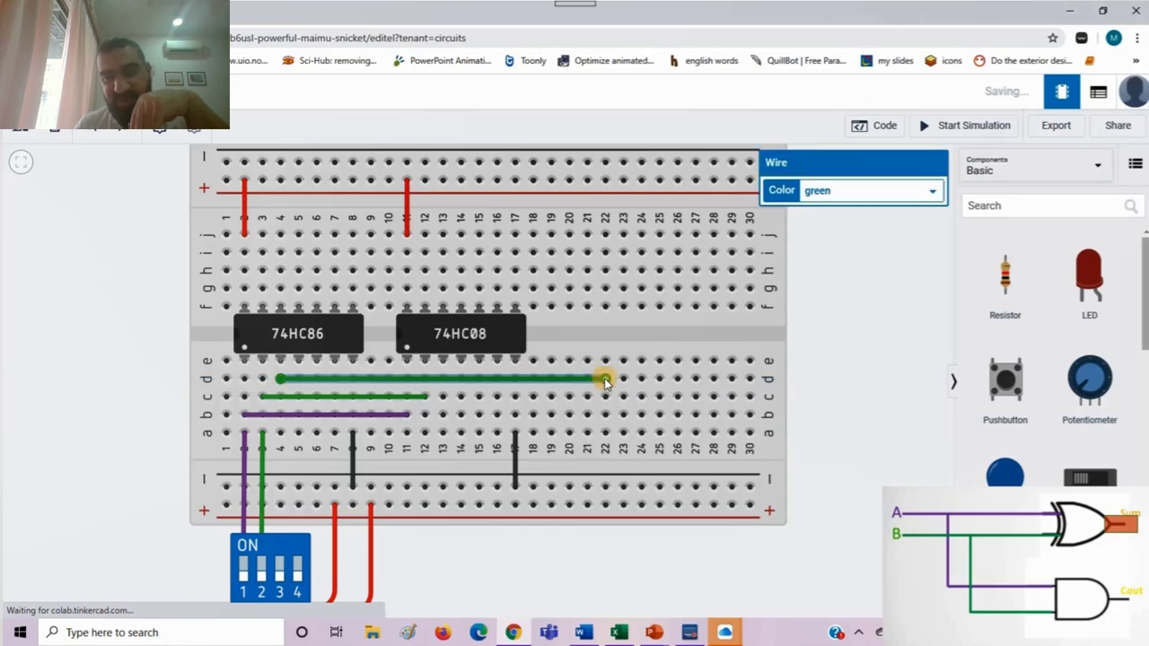
click(852, 192)
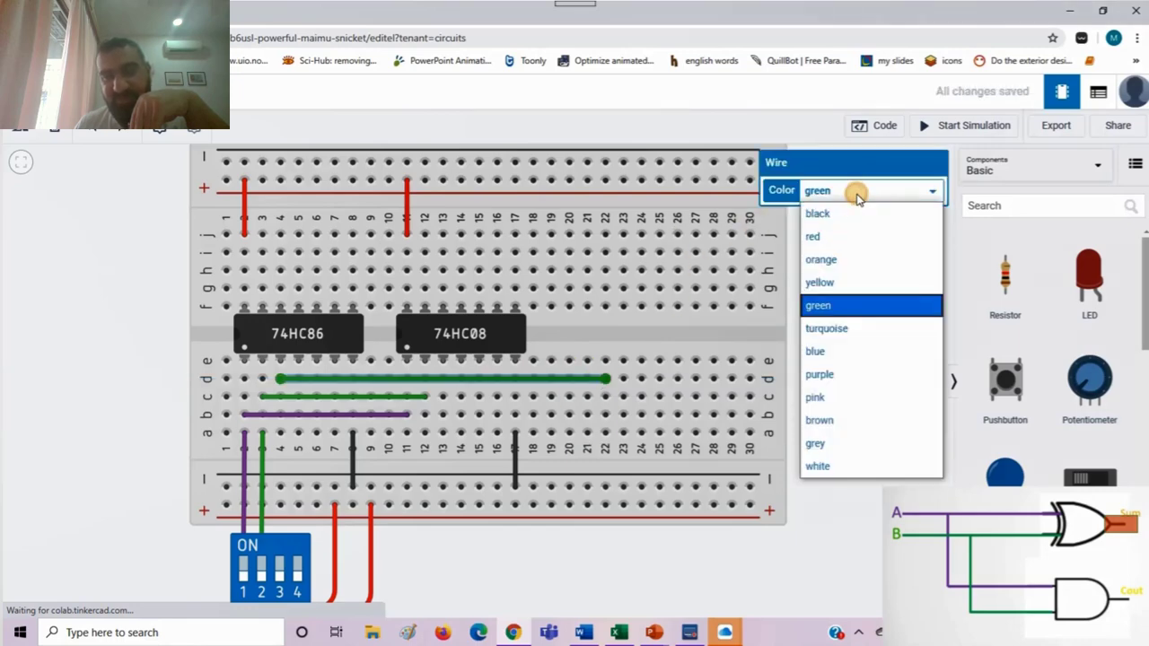
click(842, 260)
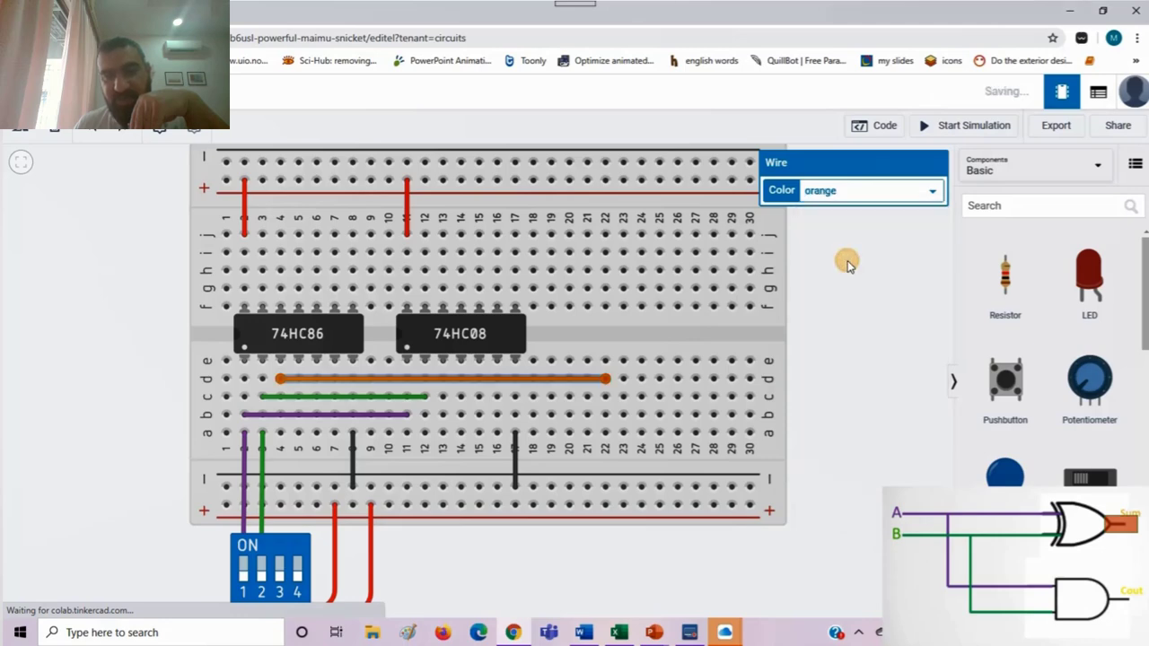
click(826, 384)
- Place an LED and a resistor, rotating the resistor horizontal onto row c
drag(1089, 273, 568, 359)
drag(1008, 285, 619, 420)
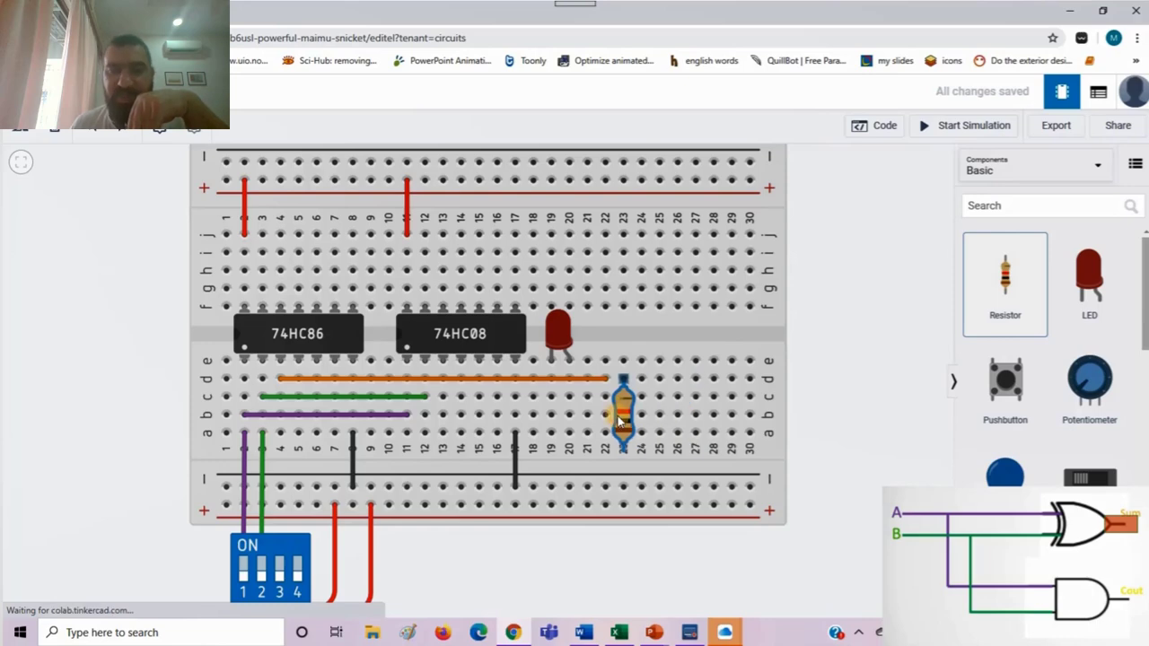
key(r)
key(r)
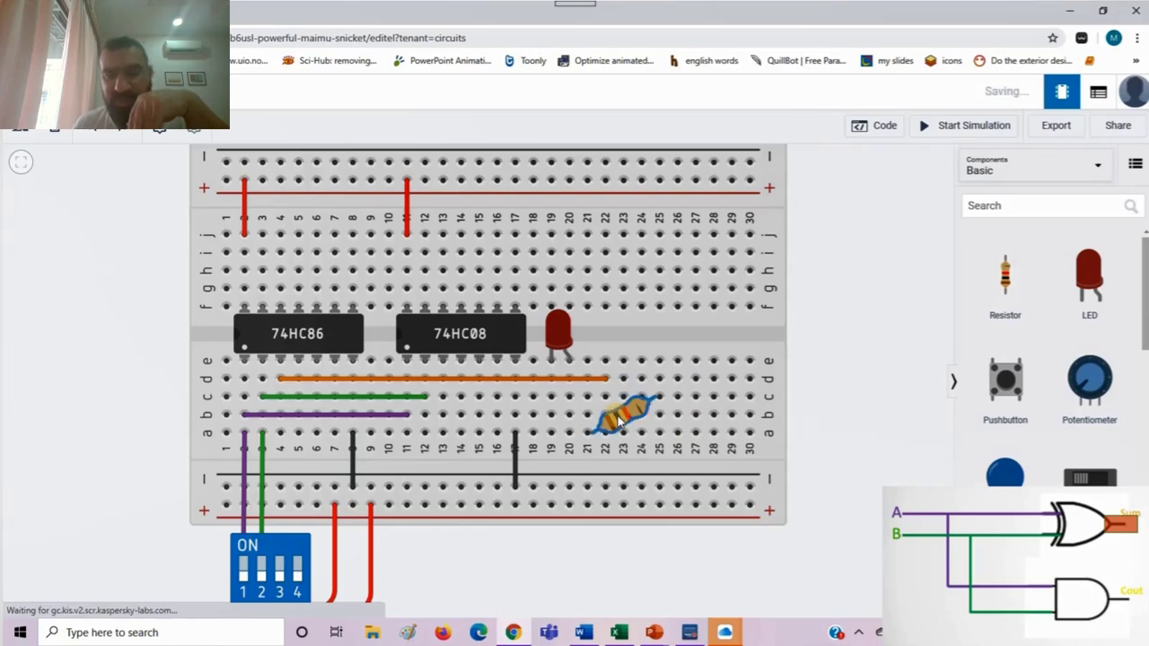
key(r)
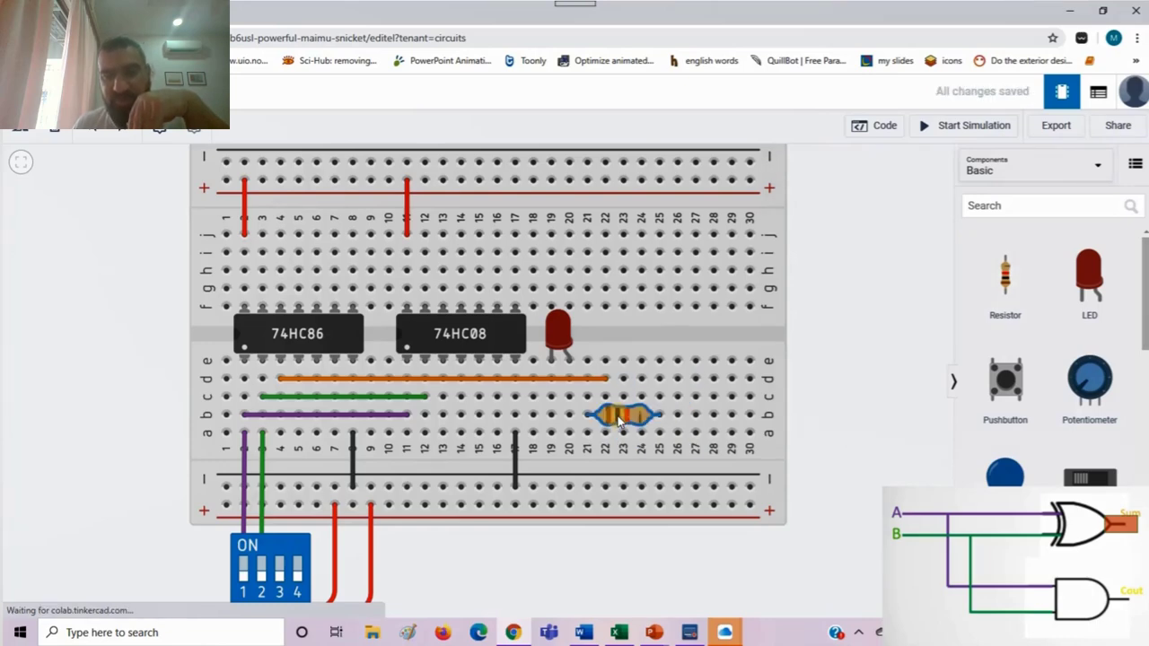
drag(606, 418, 641, 380)
click(601, 380)
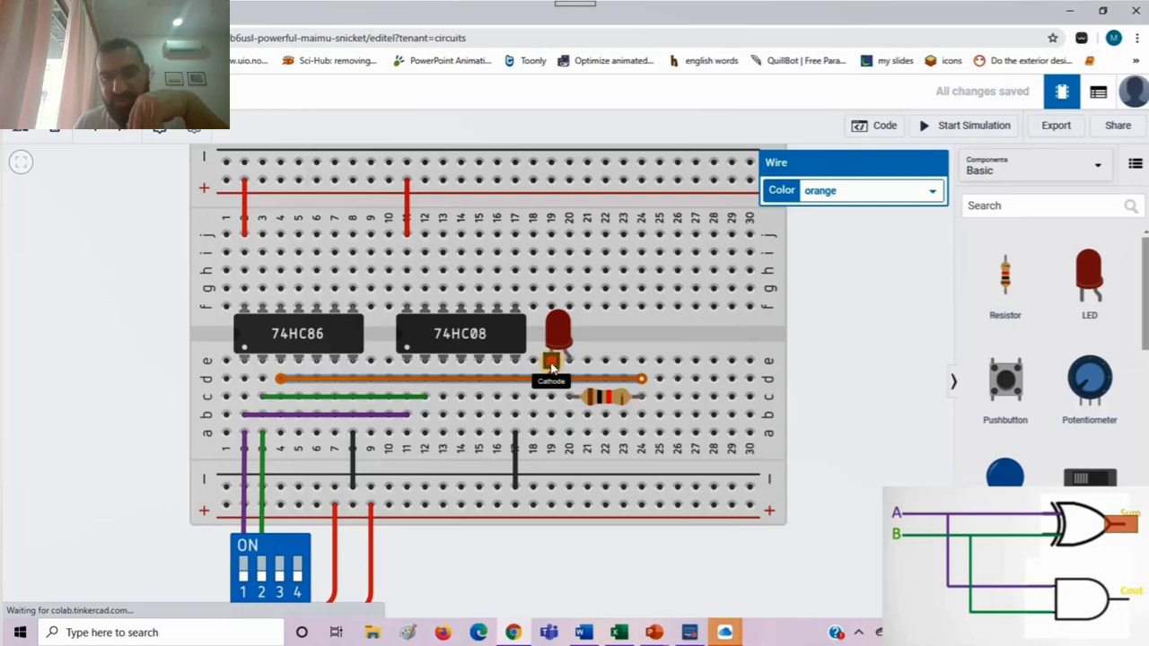
- Wire the LED's cathode via row a, column 19 to the minus rail in black
click(551, 365)
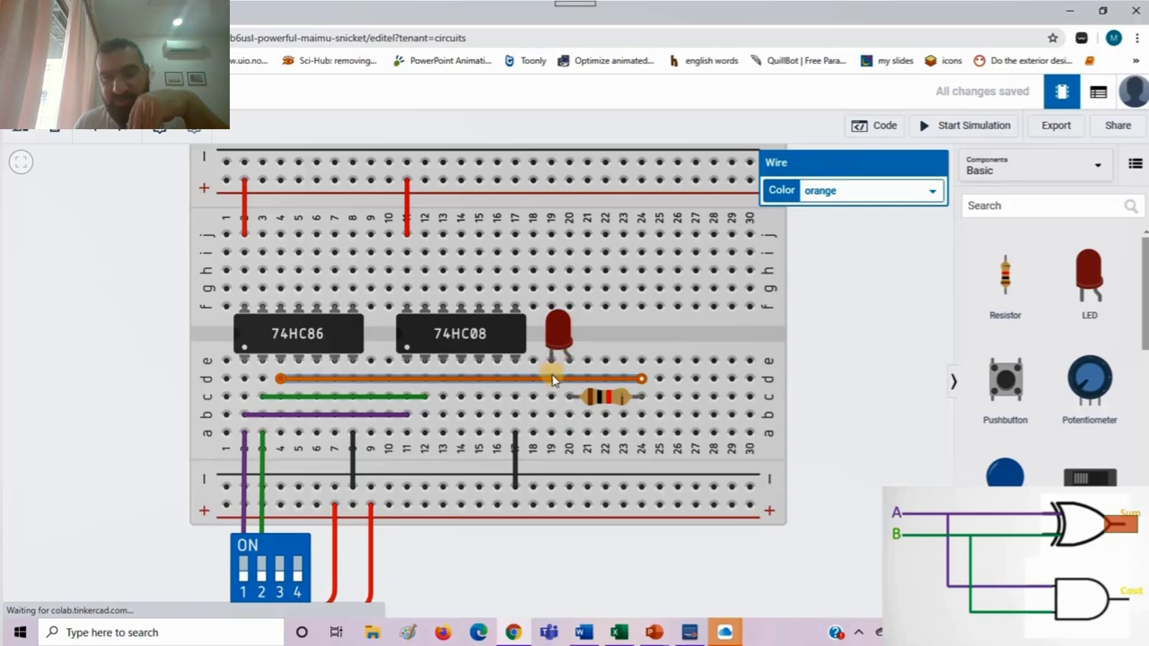
click(550, 434)
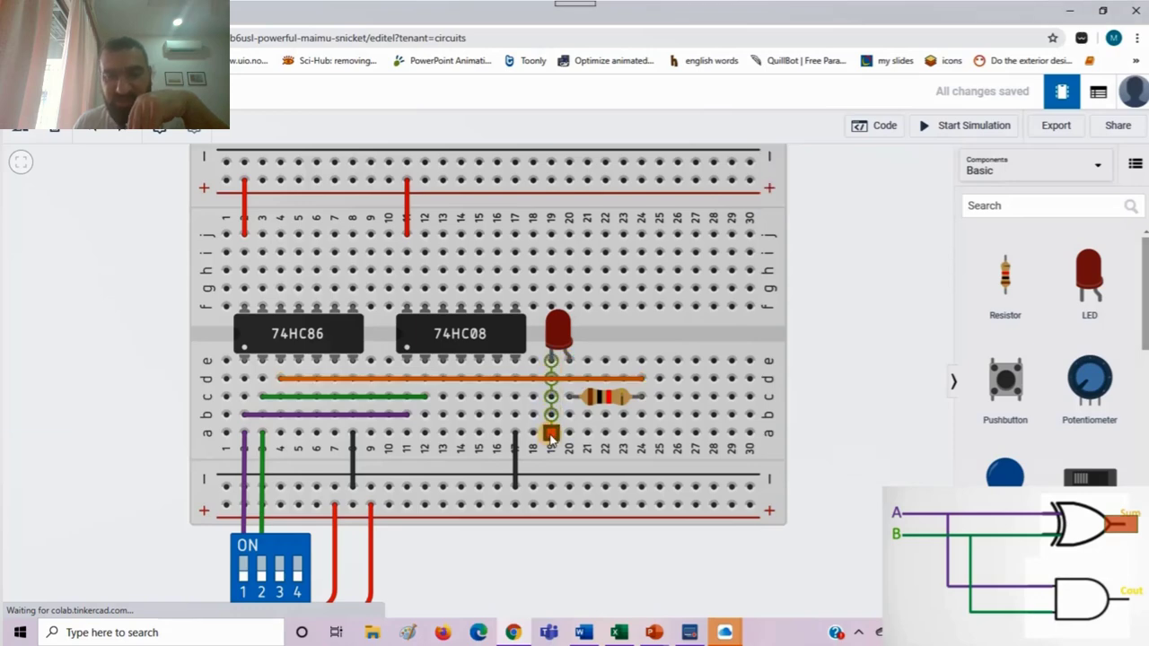
click(552, 488)
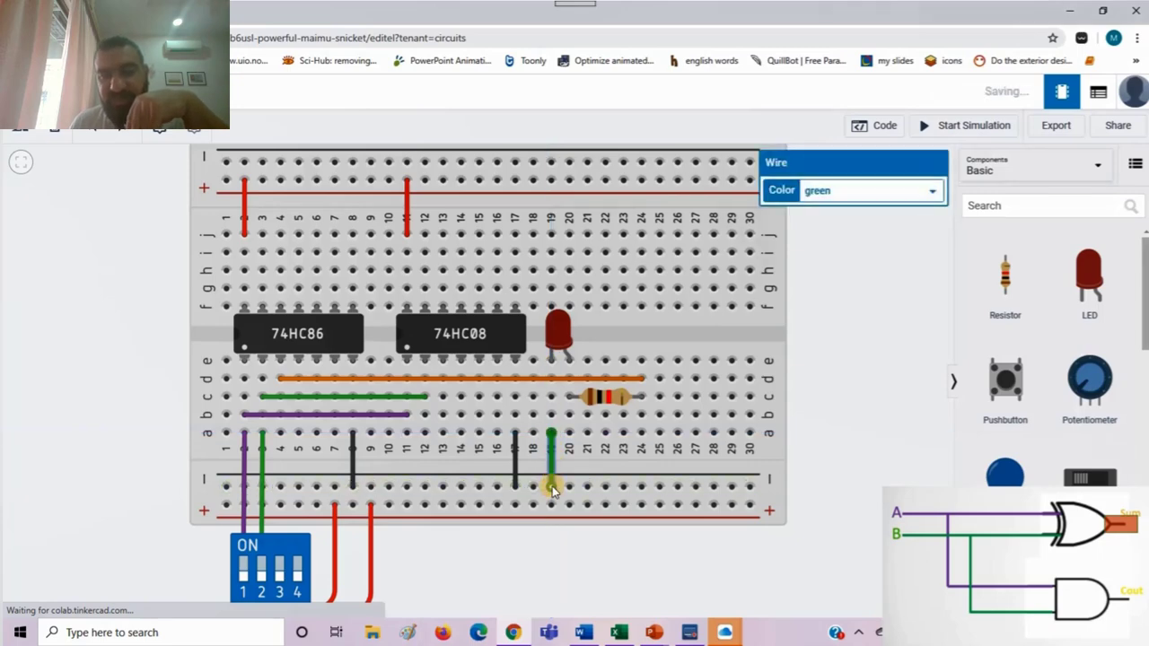
click(856, 192)
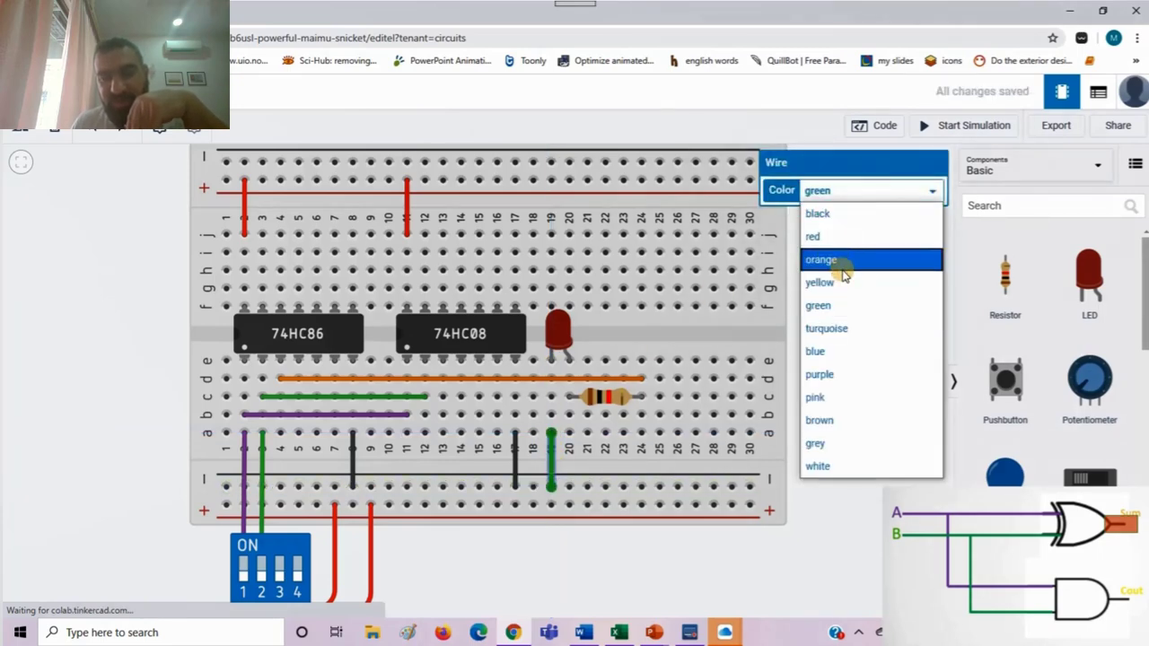
click(846, 215)
click(821, 328)
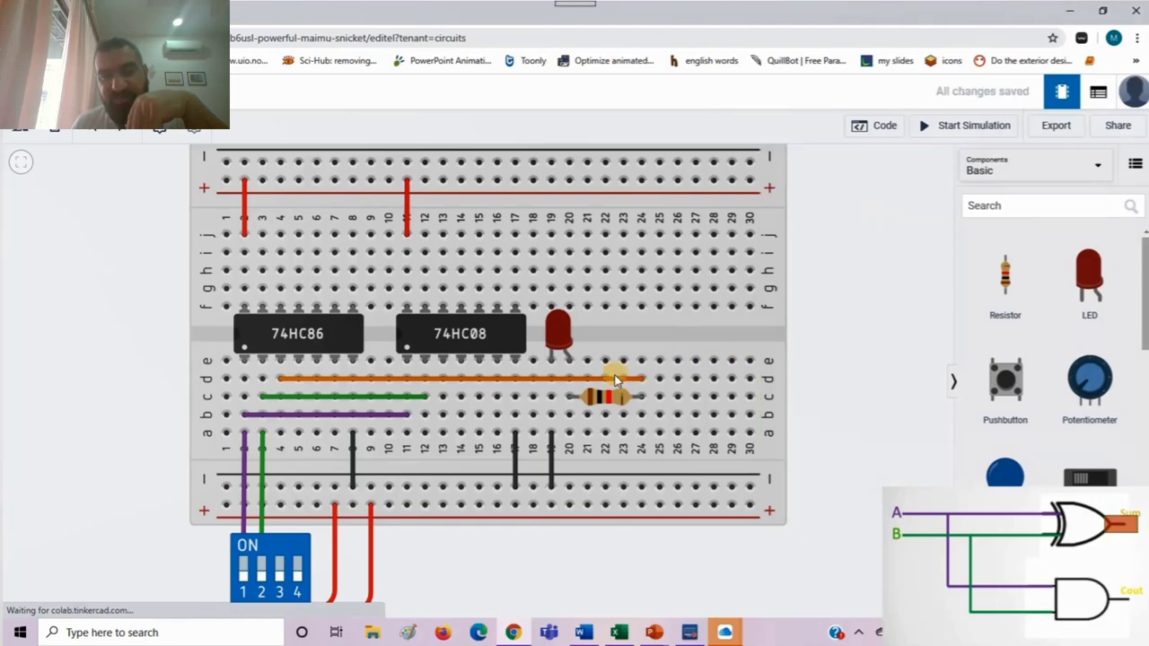
- Change the first LED's colour to orange
click(557, 331)
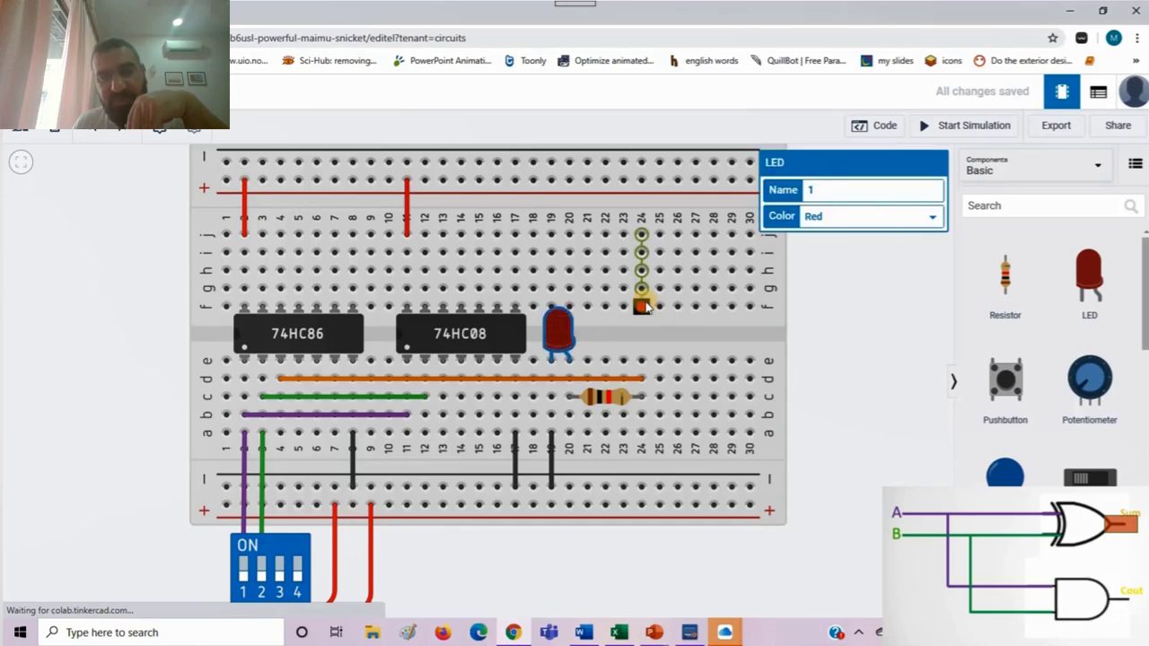
click(869, 217)
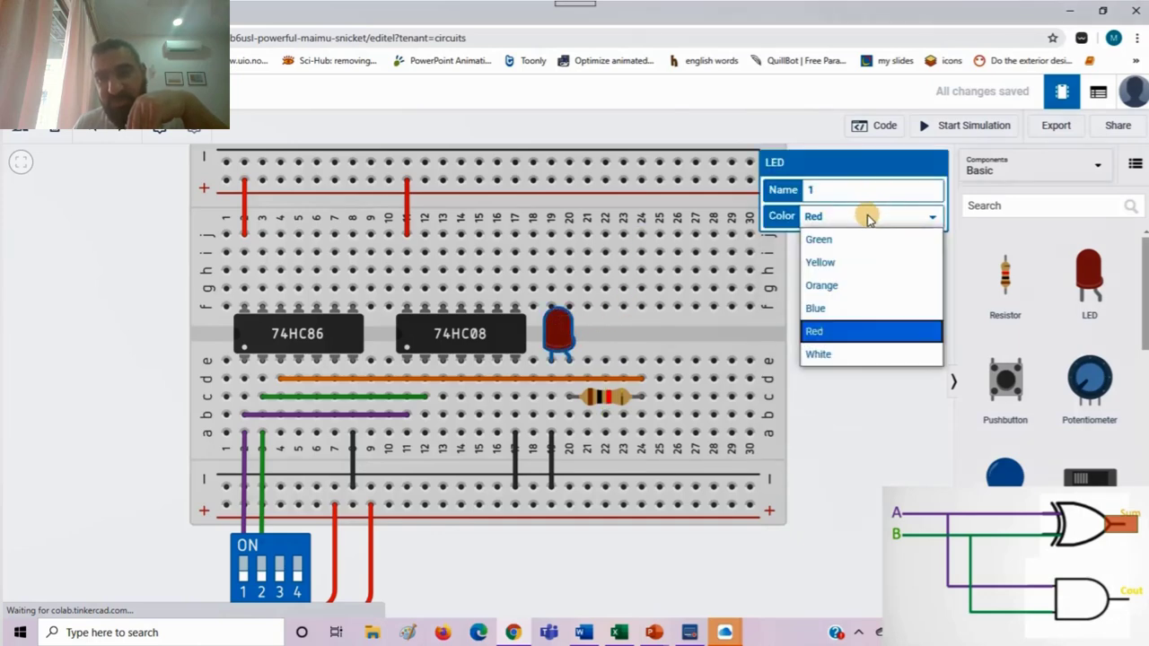
click(845, 284)
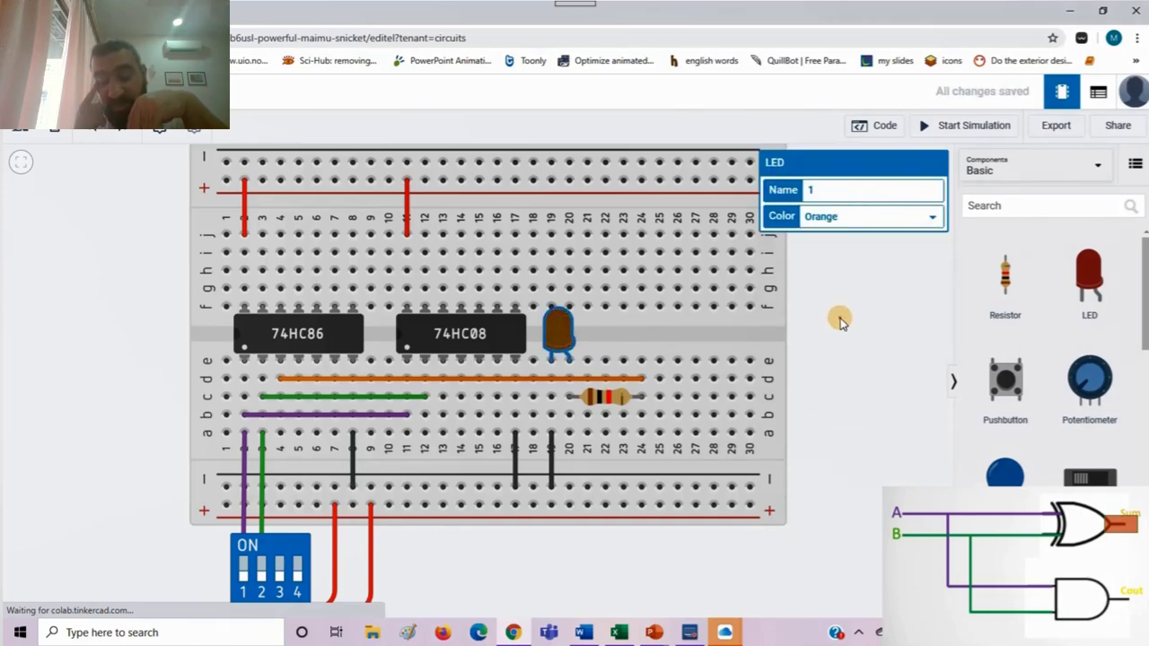
click(836, 315)
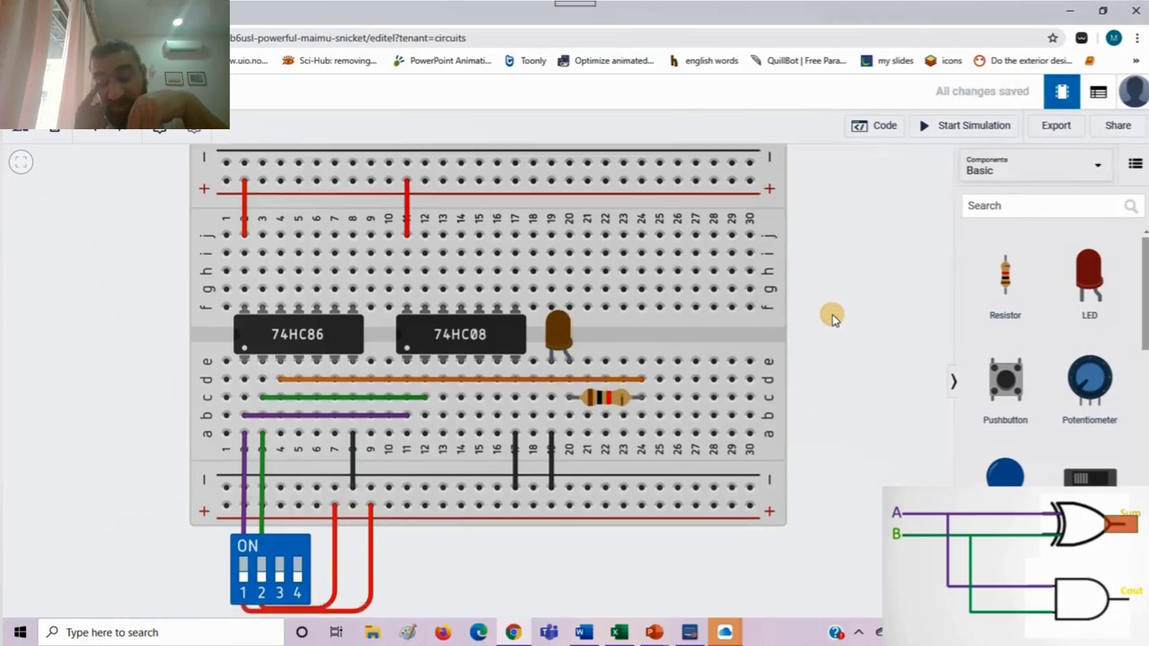
- Draw a yellow wire from hole b13 to hole b26
click(443, 414)
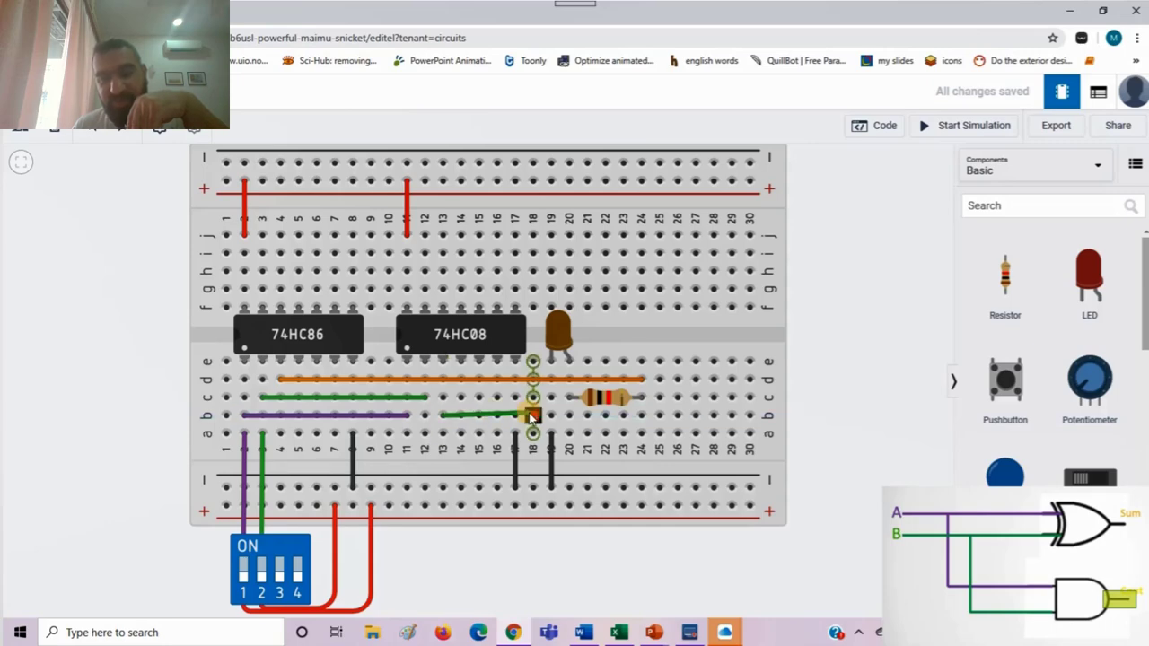
click(680, 416)
click(870, 192)
click(854, 288)
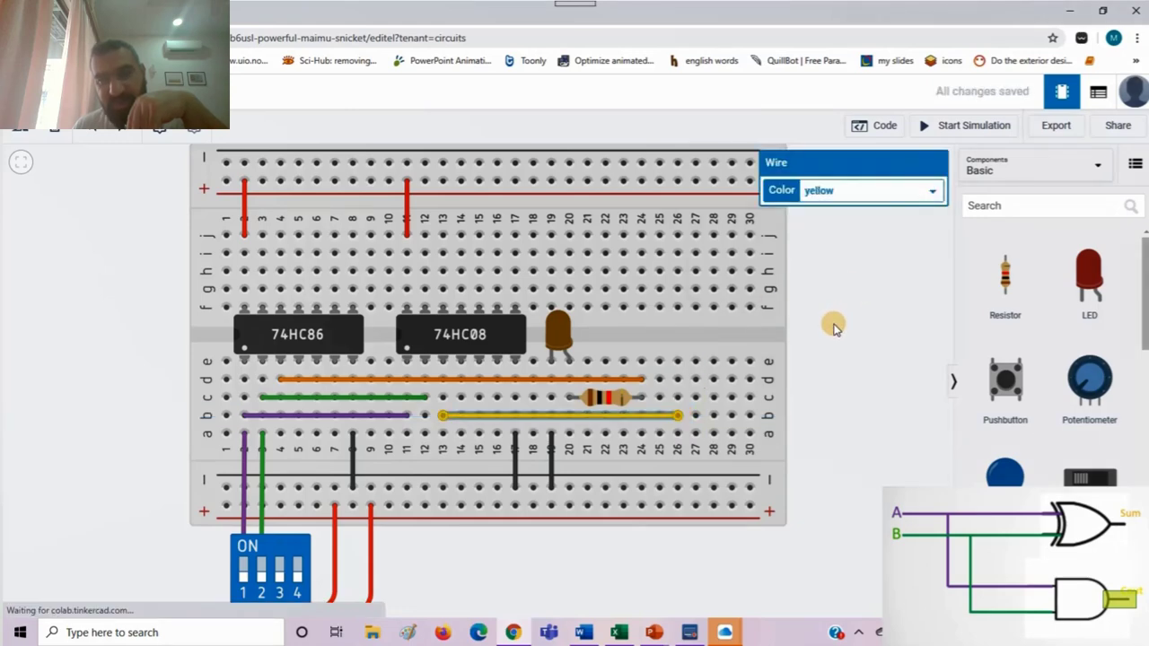
click(834, 329)
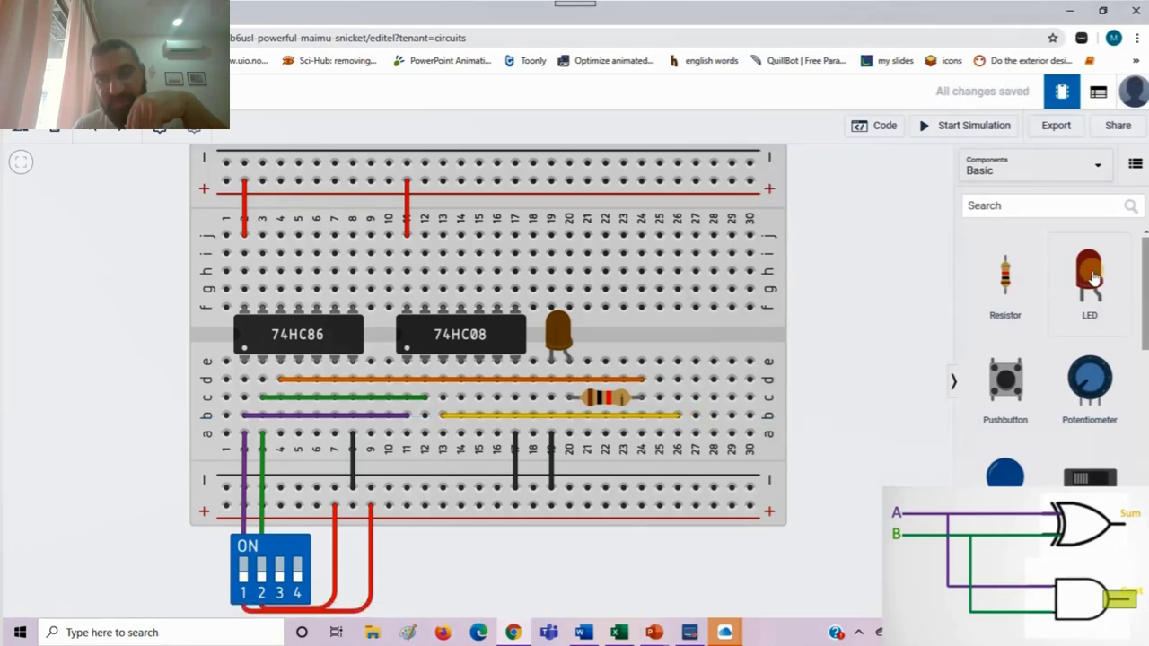
- Place a second LED with its leg in b26 and a horizontal resistor at column 28
drag(1094, 279, 672, 369)
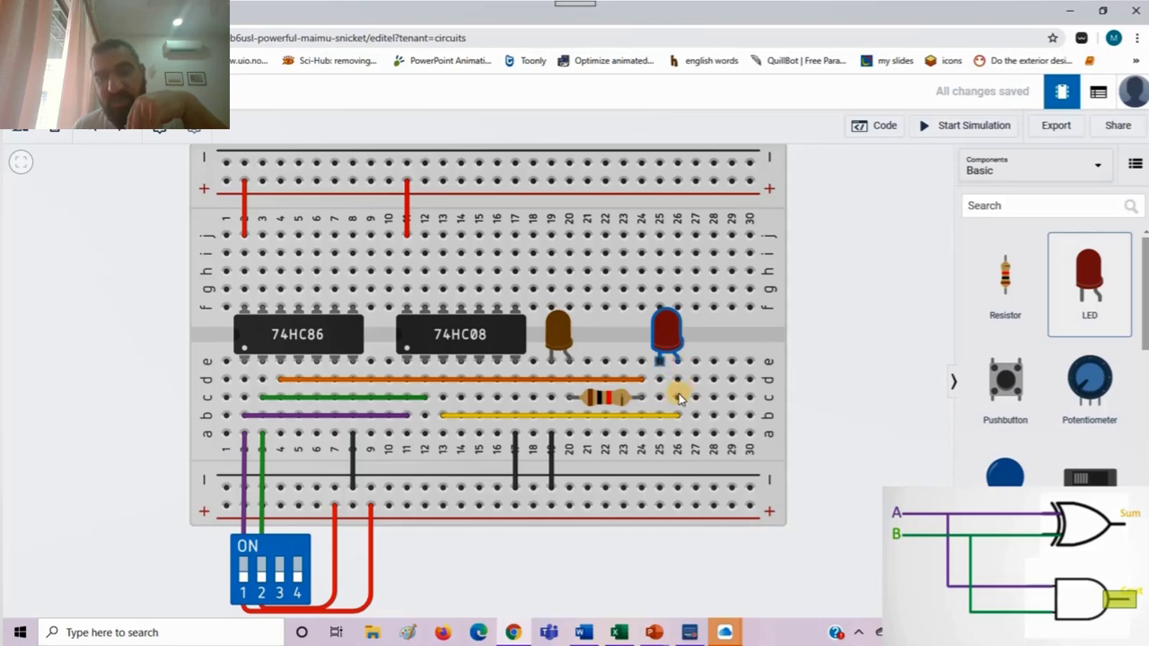
click(682, 375)
drag(710, 406, 678, 370)
drag(1006, 293, 722, 386)
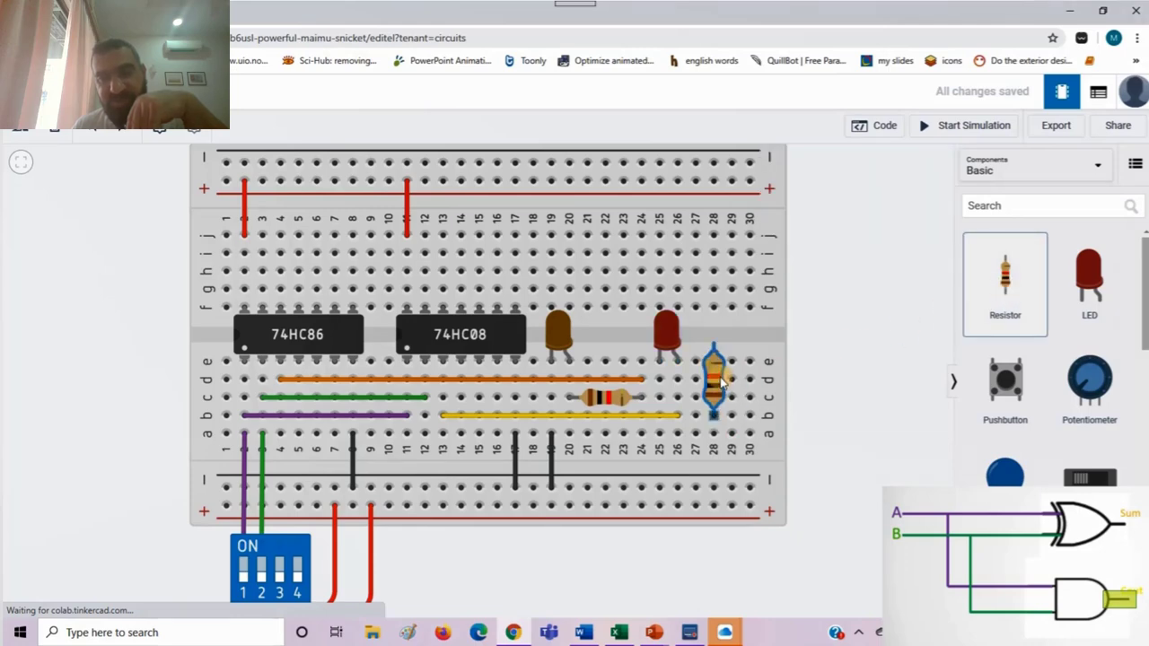
key(r)
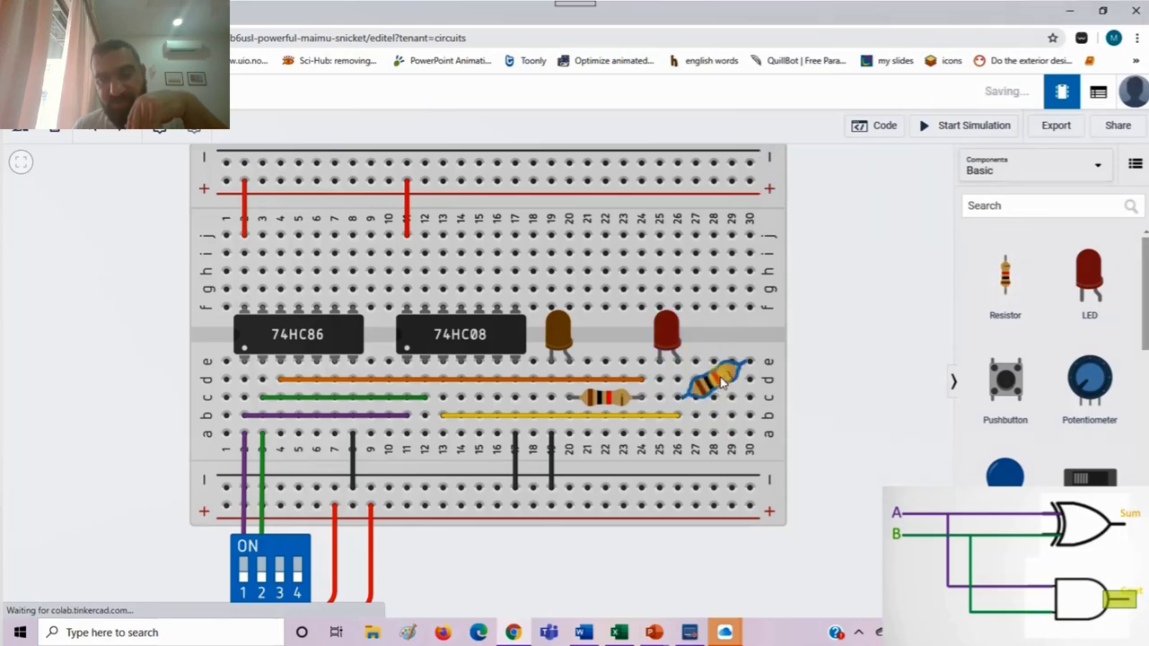
key(r)
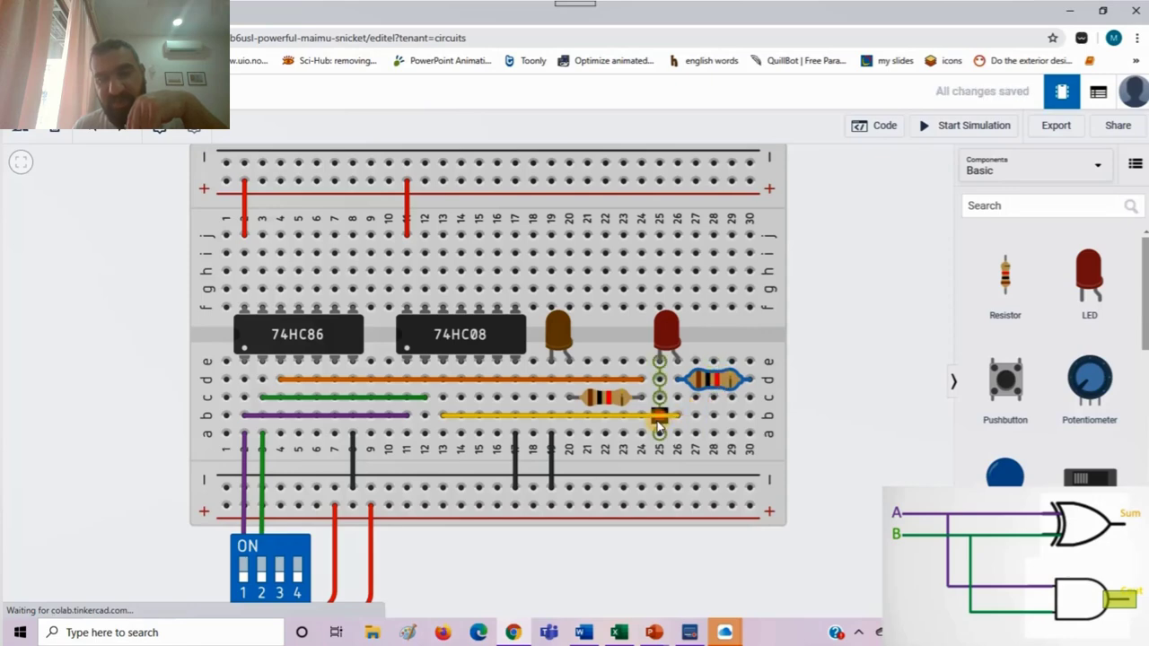
- Extend the yellow wire to column 30 and run a black wire from a25 to the negative rail
click(660, 415)
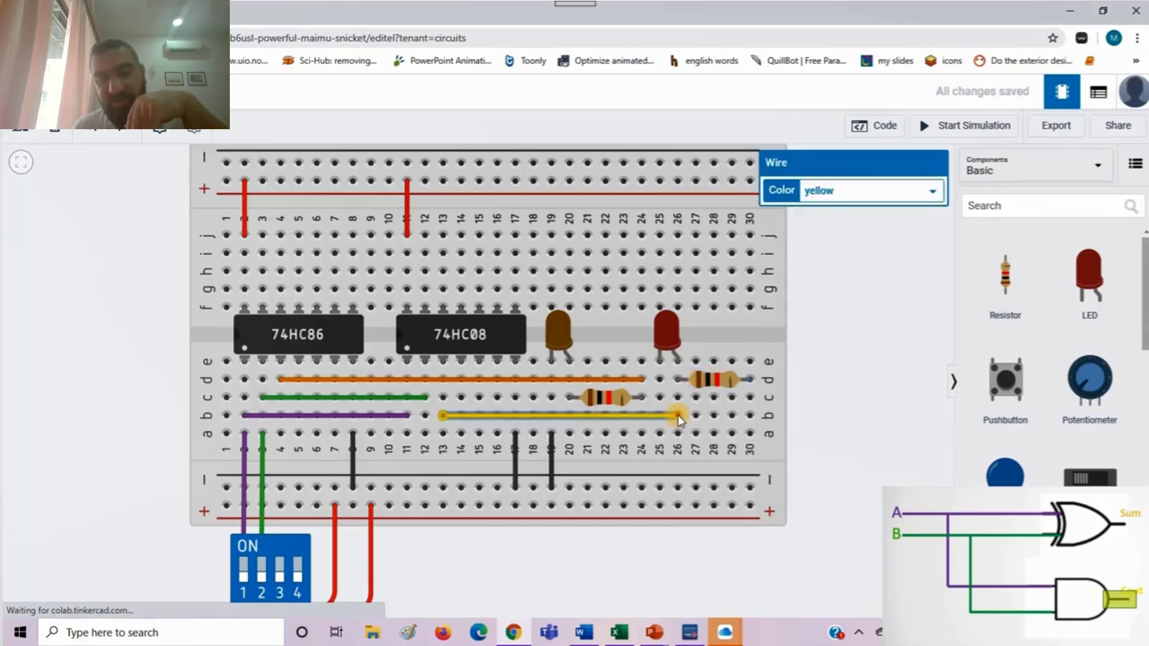
drag(680, 420, 750, 418)
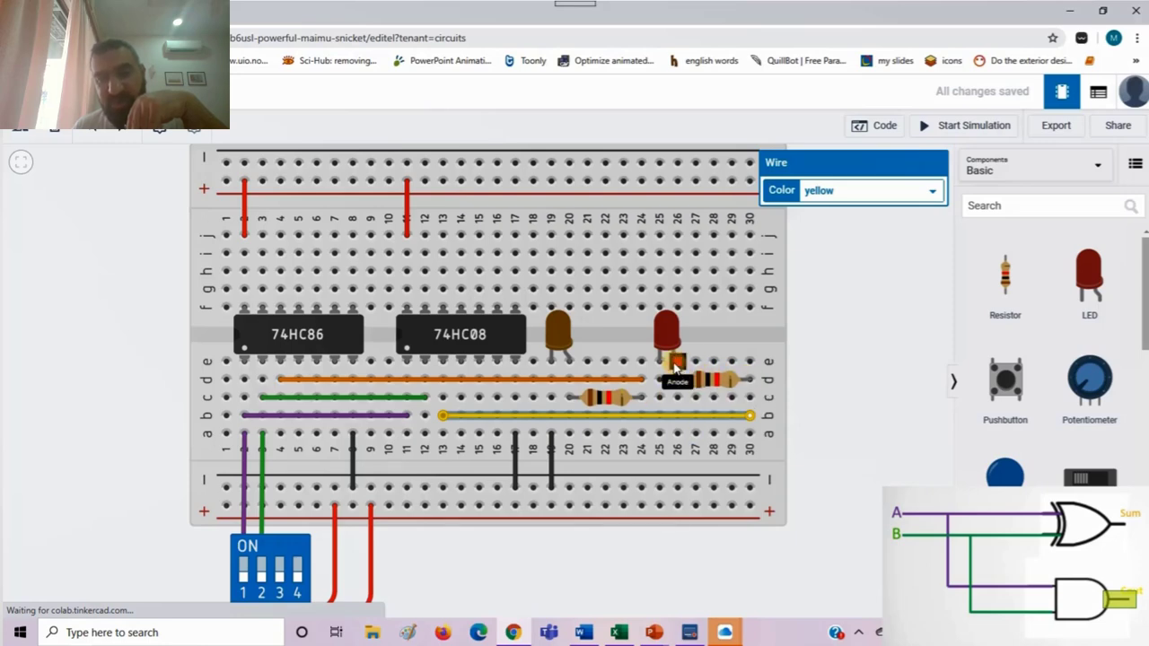
click(661, 364)
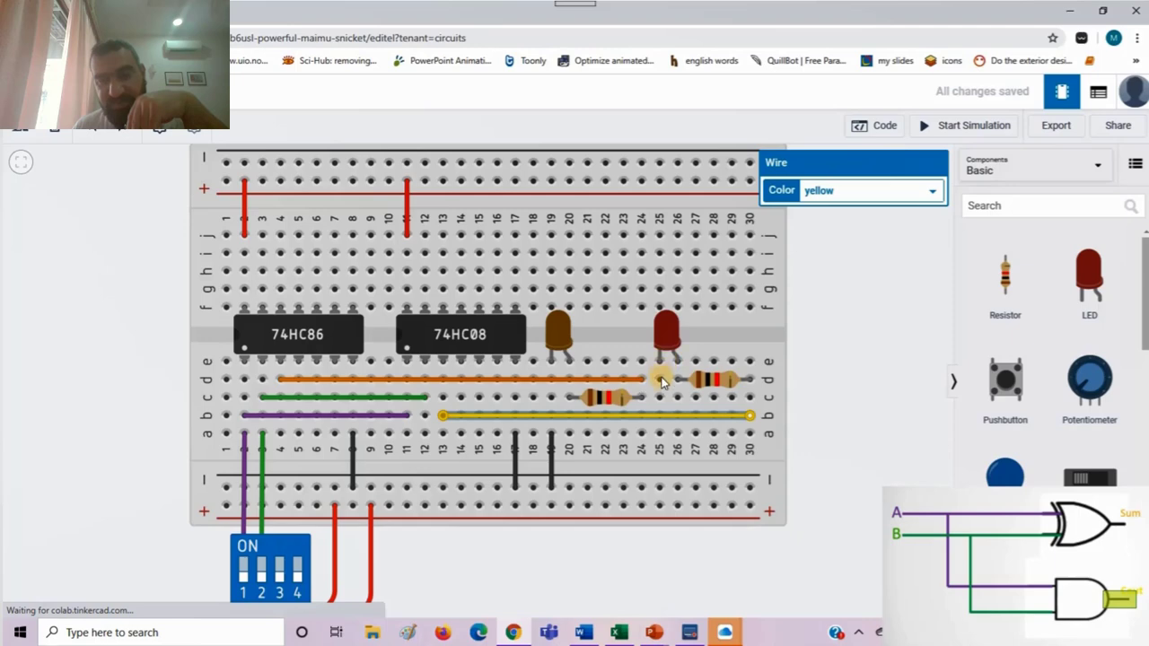
click(660, 437)
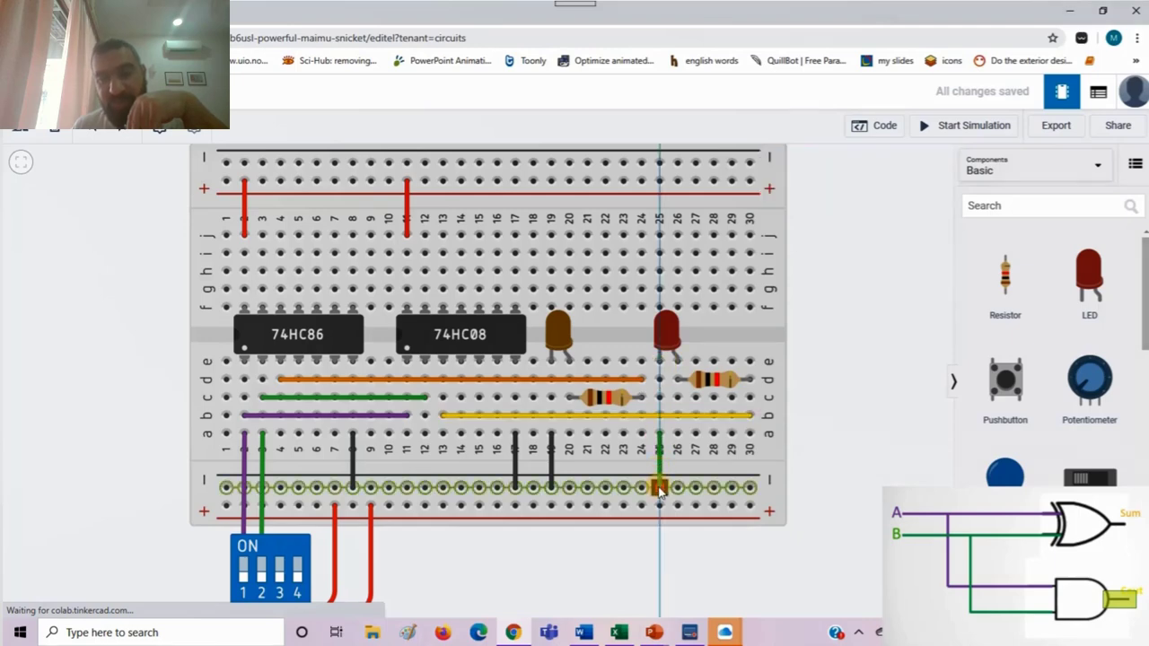
click(660, 489)
scroll(652, 533, down, 1)
click(865, 191)
click(851, 215)
- Add a Power Supply and wire its negative terminal to the top negative rail in black
click(991, 206)
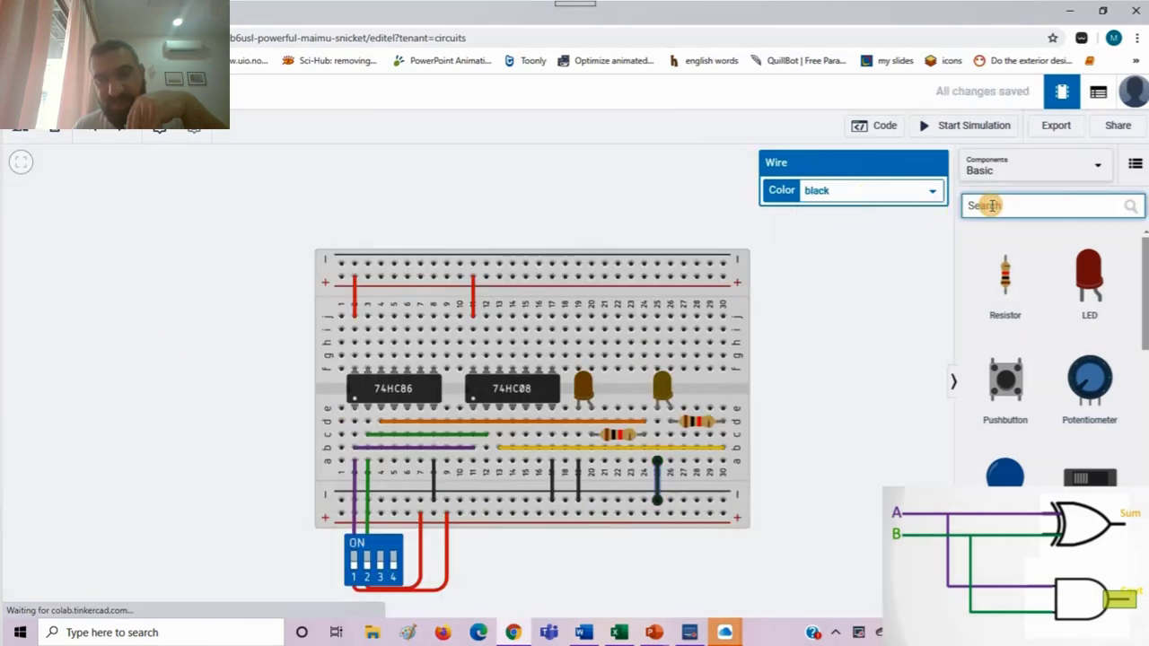
text(power)
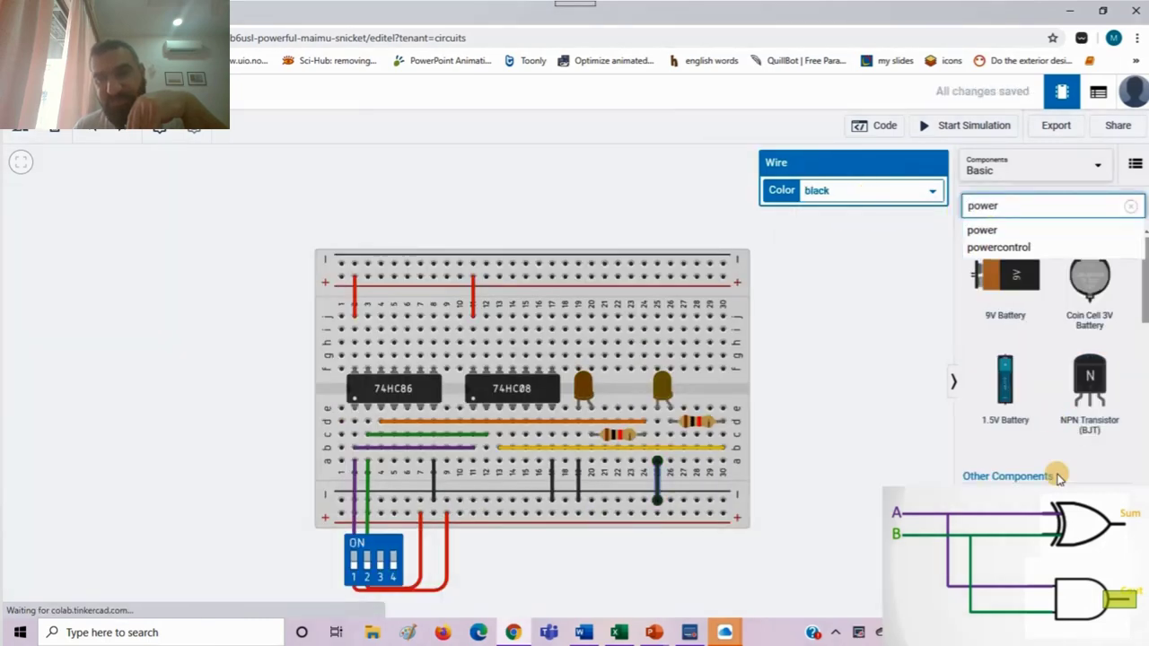
drag(1006, 534, 202, 283)
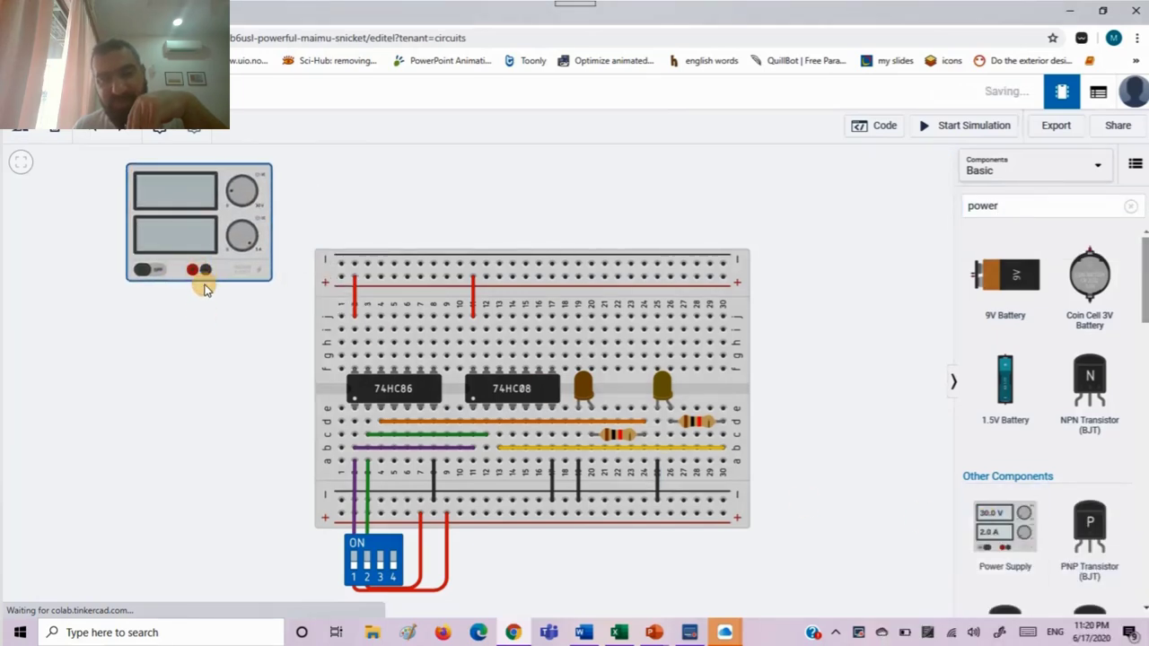
click(206, 269)
click(284, 289)
click(342, 264)
drag(340, 266, 286, 265)
click(898, 190)
click(862, 201)
- Wire the supply's positive terminal to the top positive rail in red
click(192, 269)
click(192, 301)
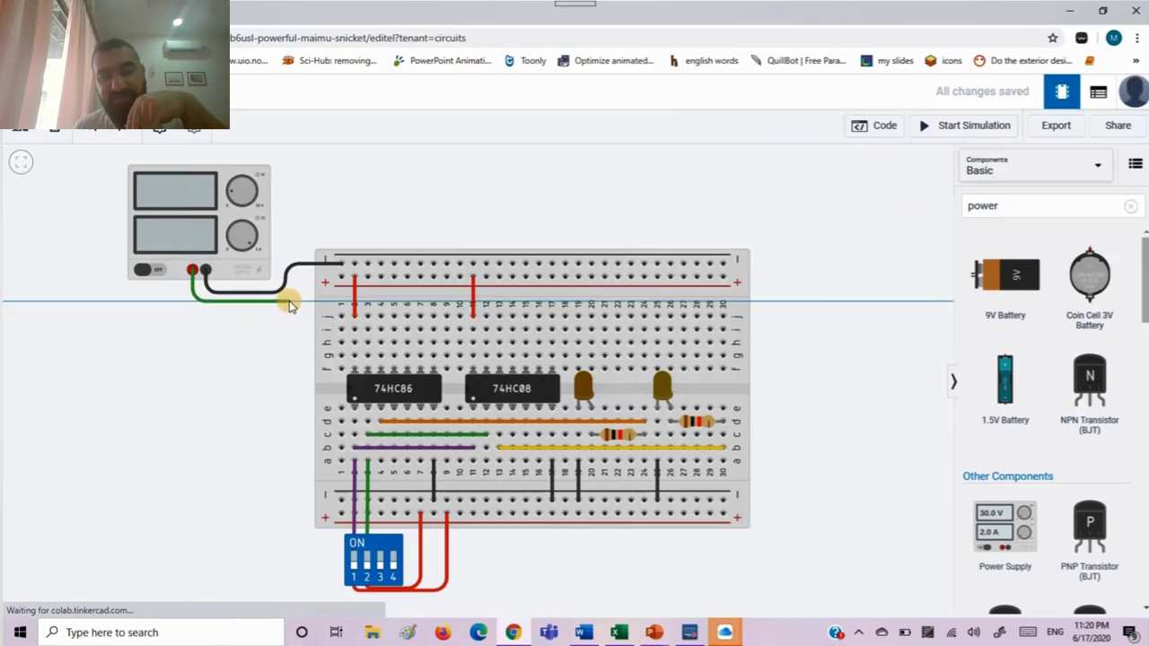
click(288, 303)
click(292, 278)
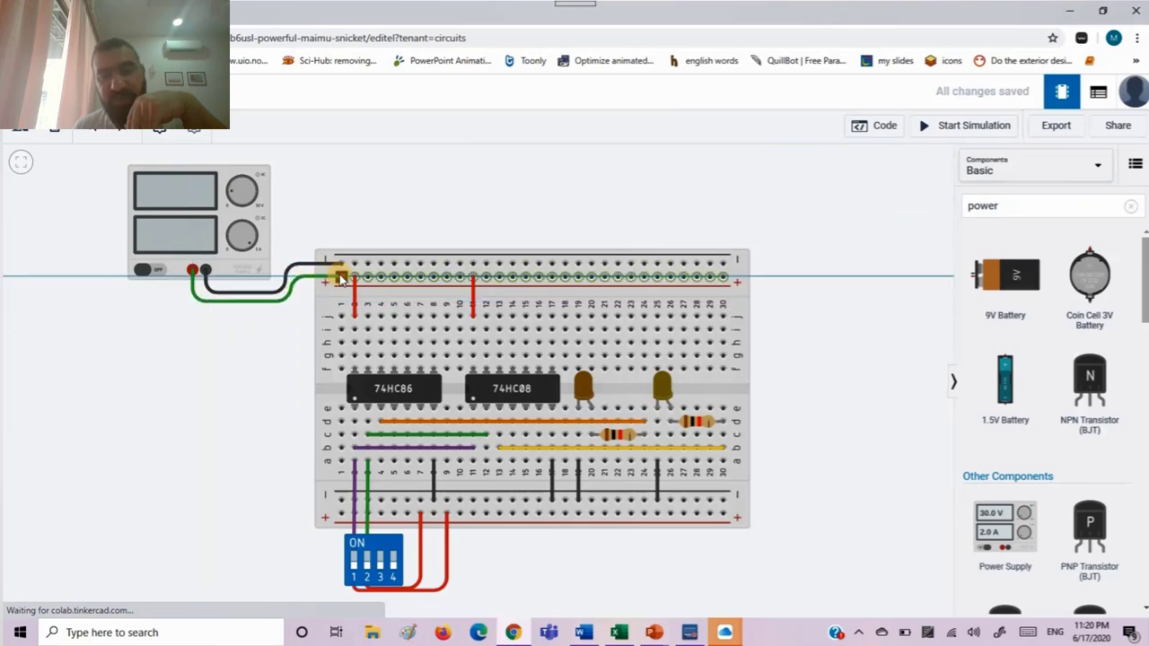
click(342, 277)
click(844, 191)
click(813, 237)
drag(290, 302, 289, 289)
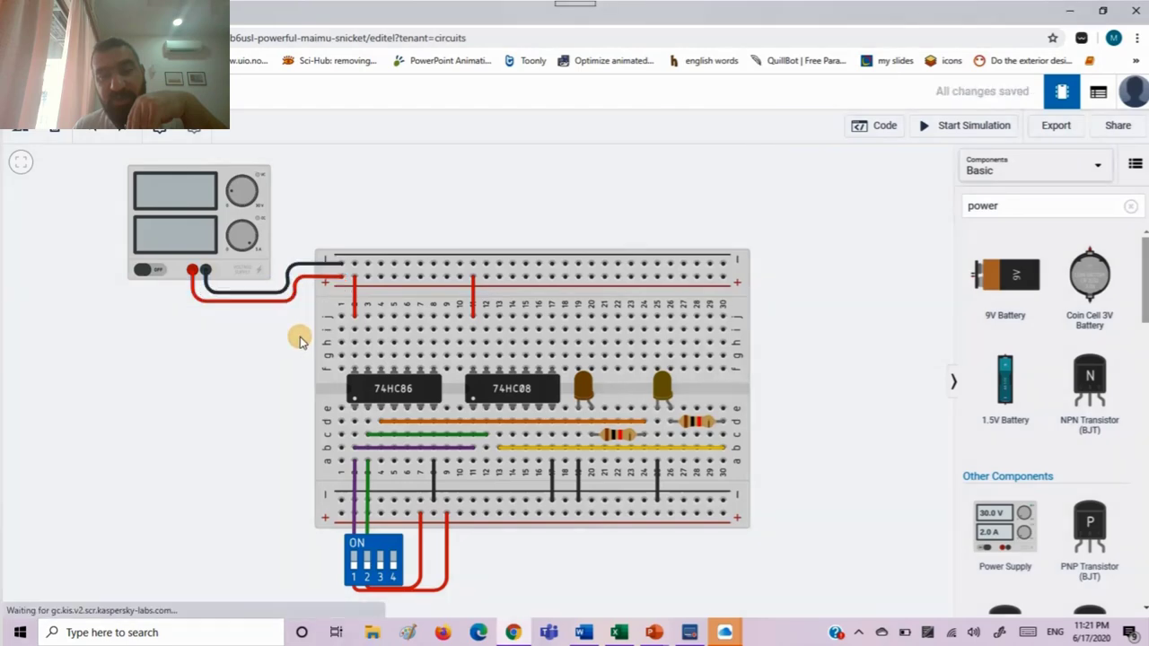
- Bridge the top and bottom rails at the right end with black and red jumpers
click(725, 263)
click(750, 266)
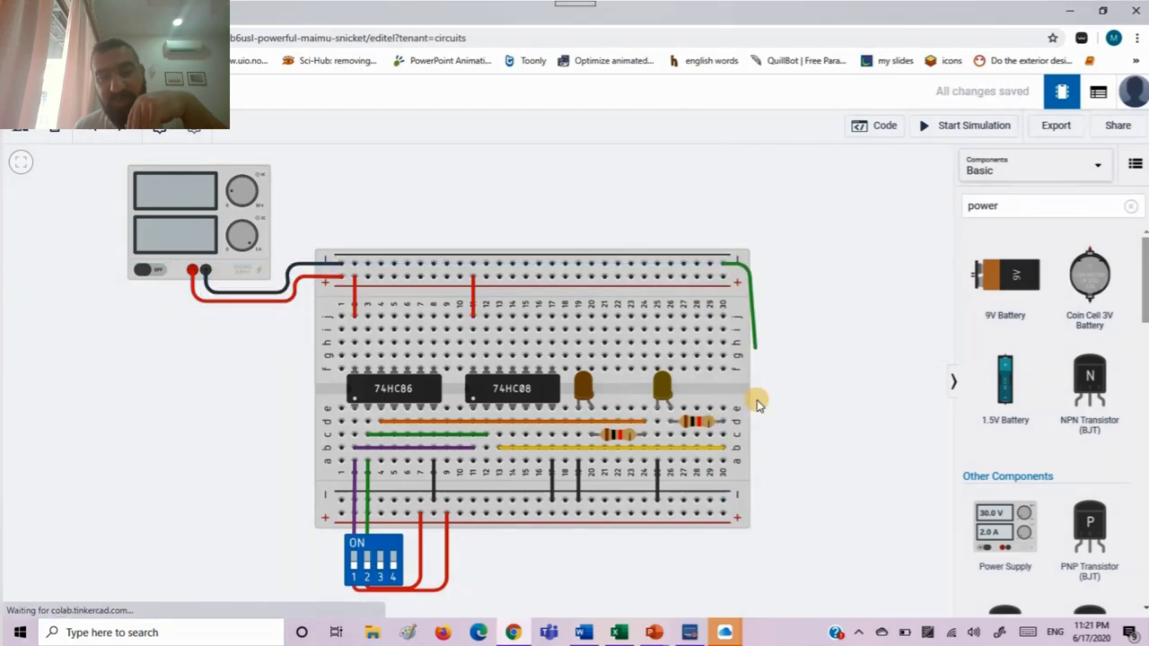
click(748, 493)
click(726, 501)
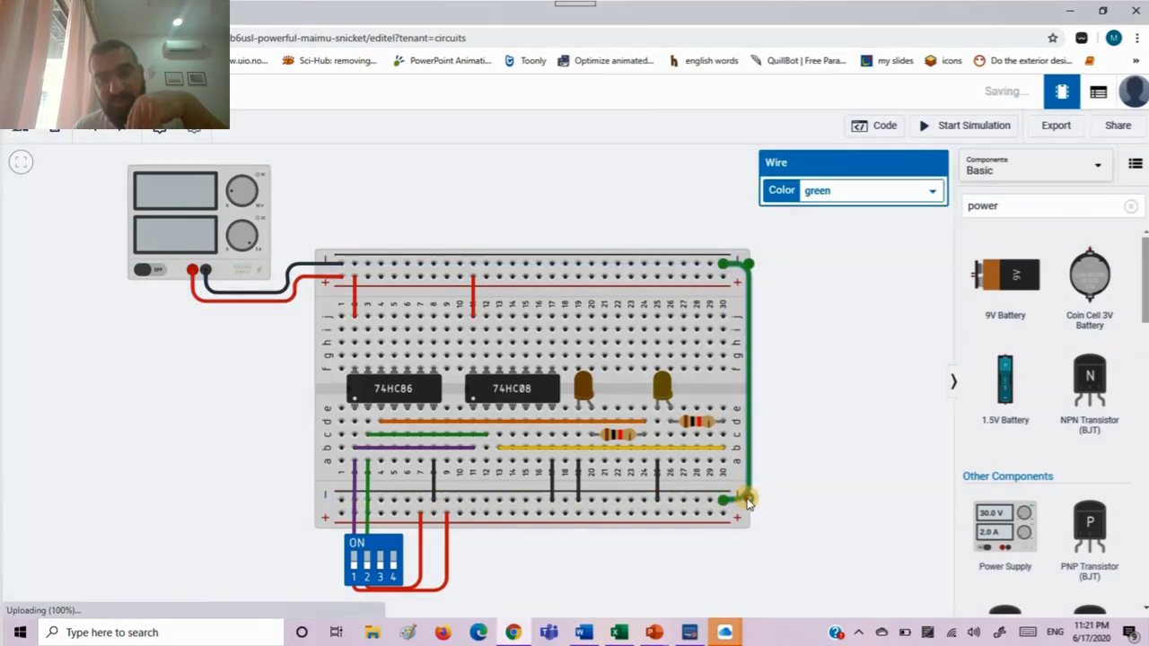
click(849, 193)
click(844, 213)
click(724, 279)
click(737, 278)
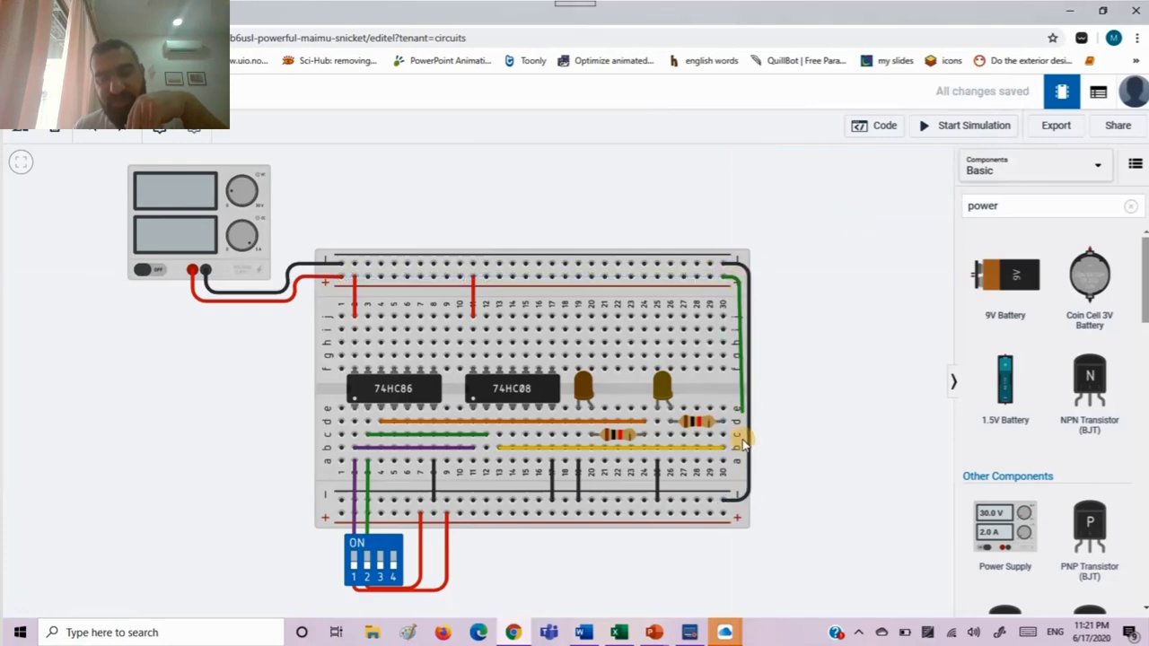
click(738, 514)
click(723, 513)
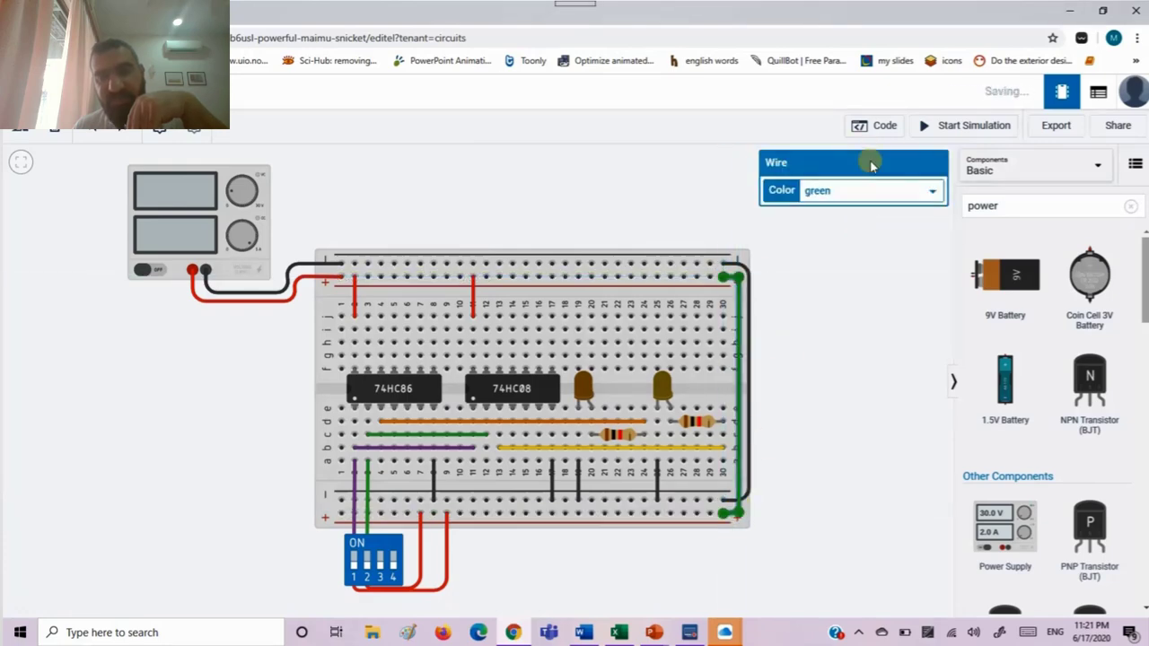
click(849, 191)
click(844, 232)
click(824, 321)
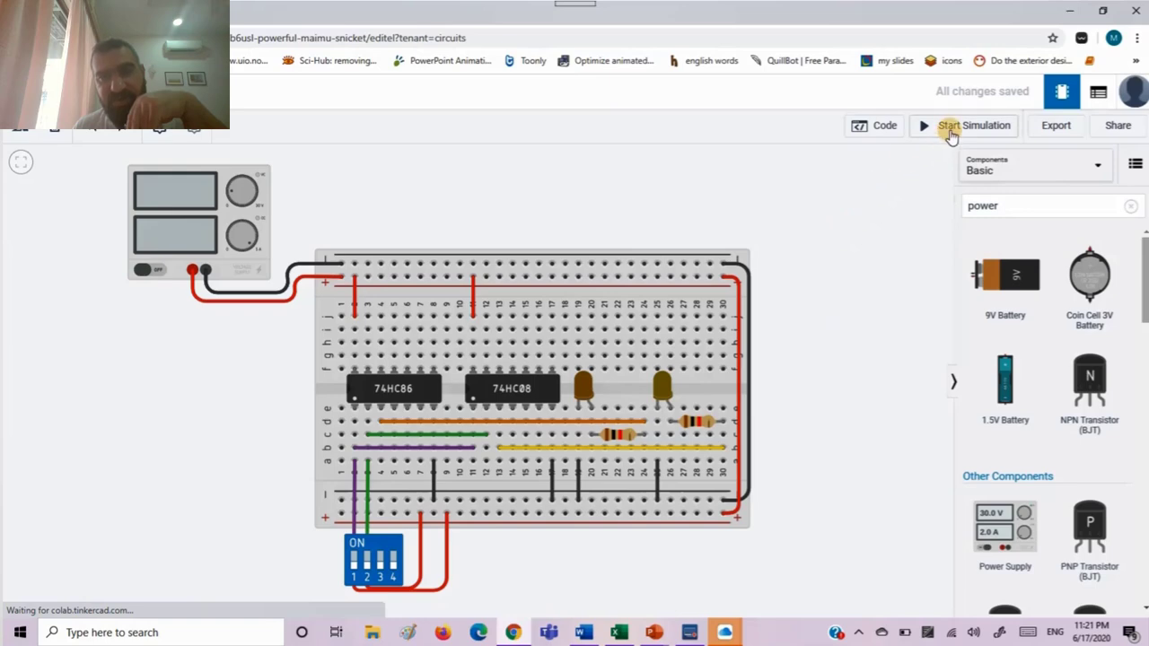
- Run the simulation and toggle switches through B=1, A=1, A=B=1, confirming Sum 0 and Carry 1 at 11
click(950, 131)
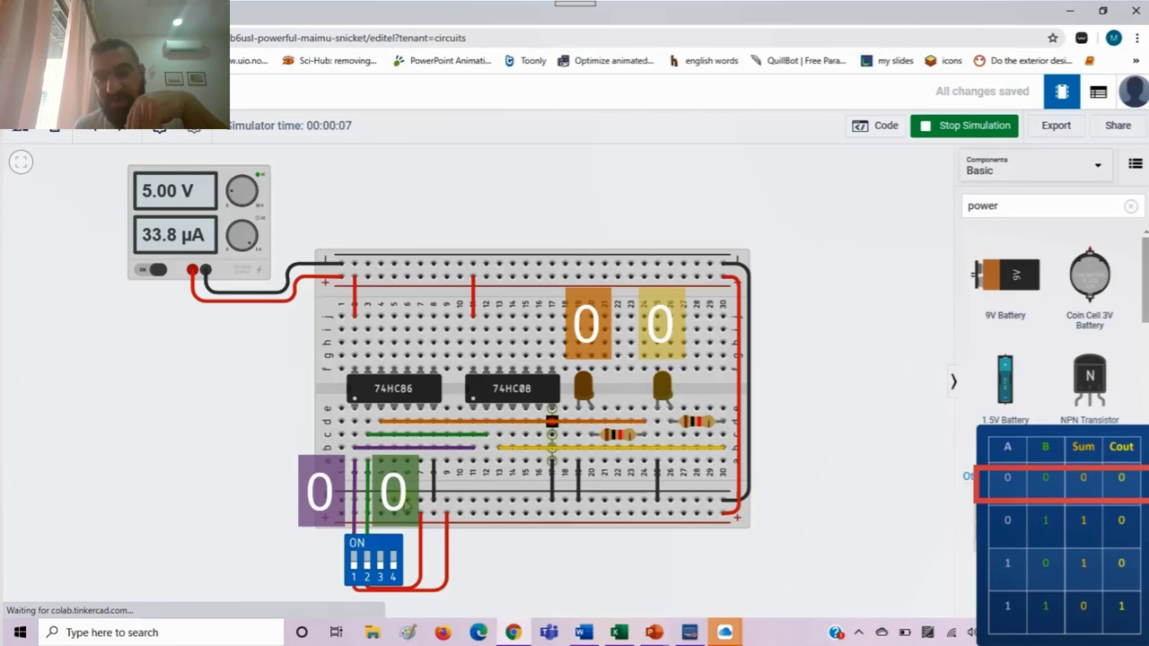
click(367, 564)
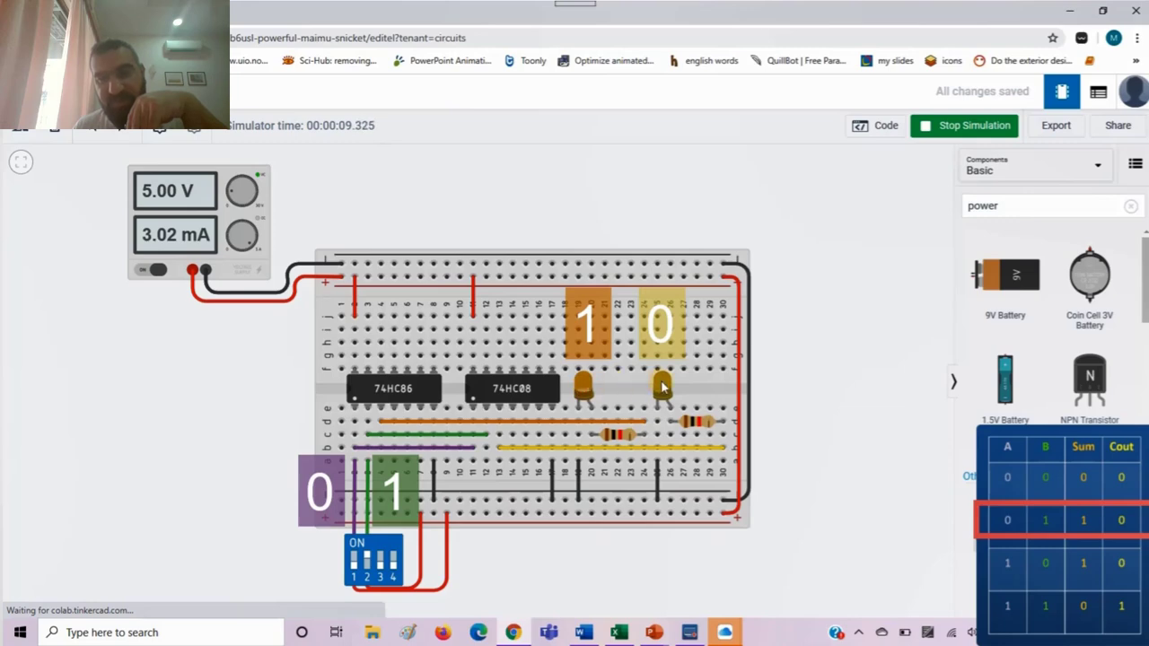
click(367, 564)
click(354, 564)
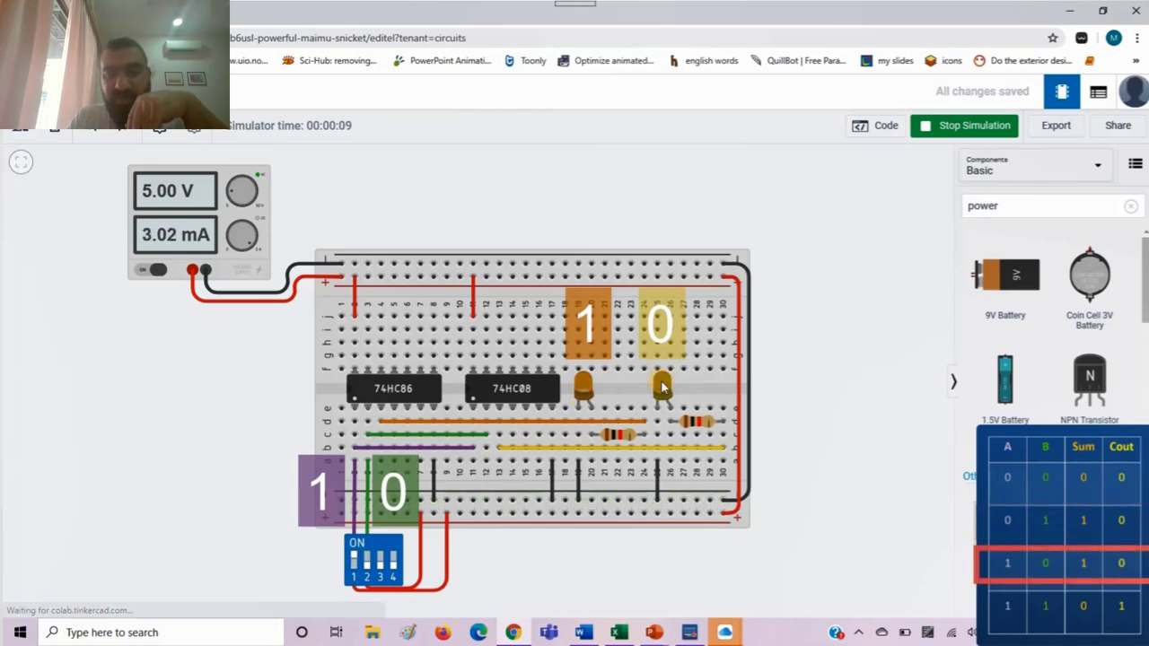
click(367, 562)
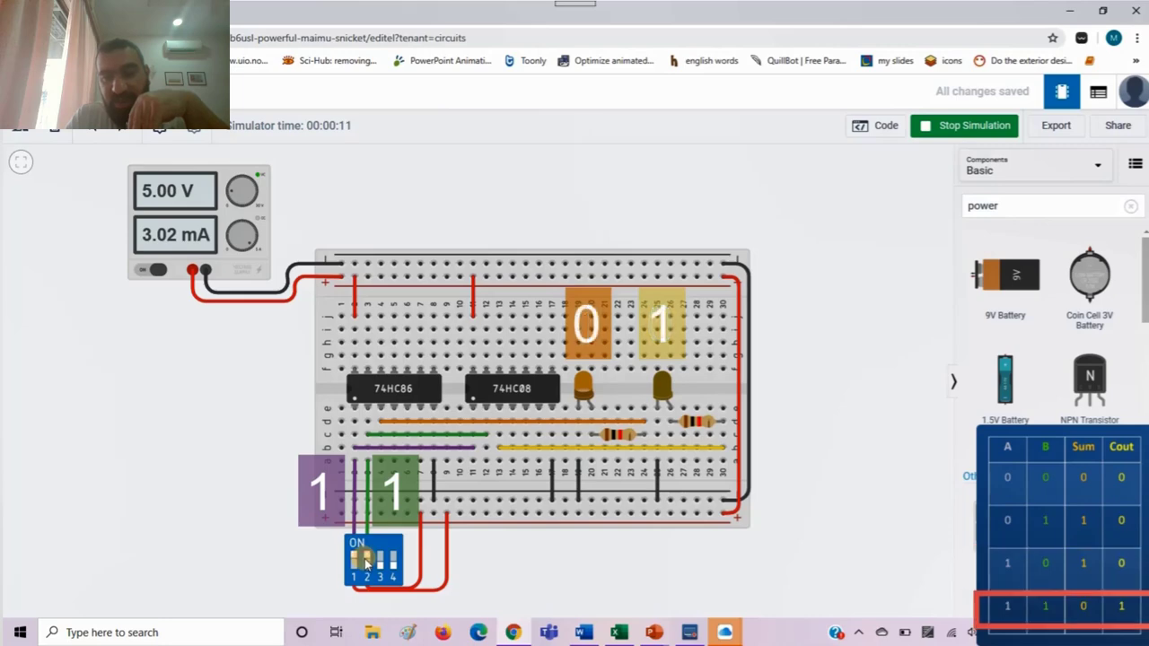